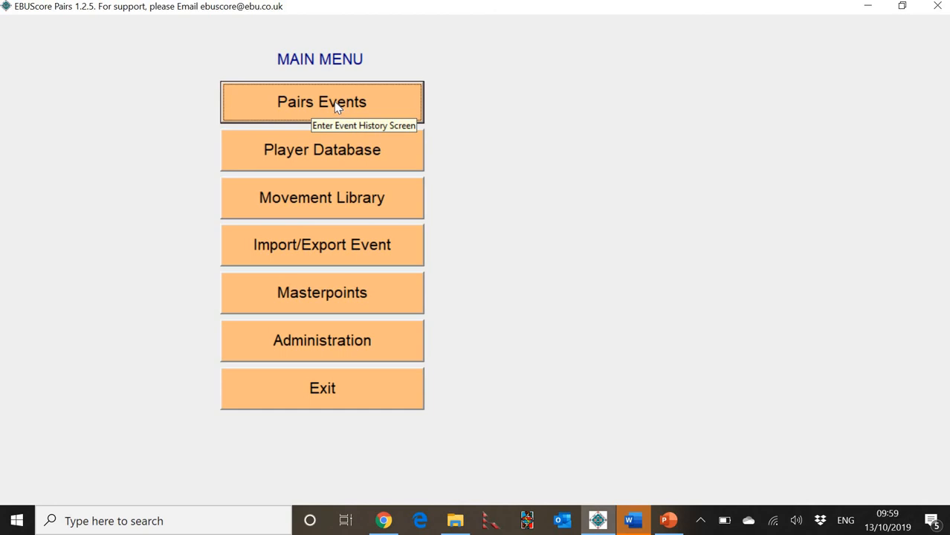
Step: Create a new pairs event and name it "demo", keeping the other club and event details at their defaults
left_click(336, 106)
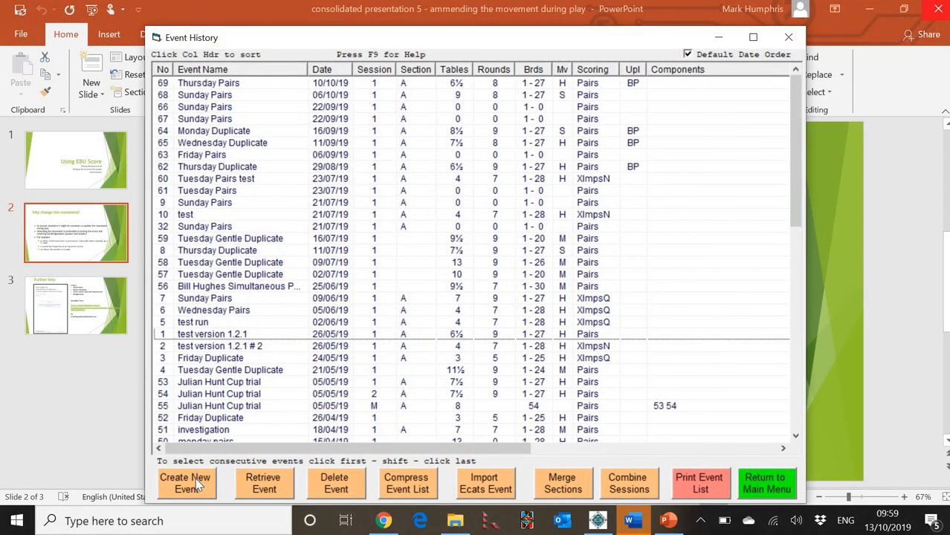
left_click(195, 479)
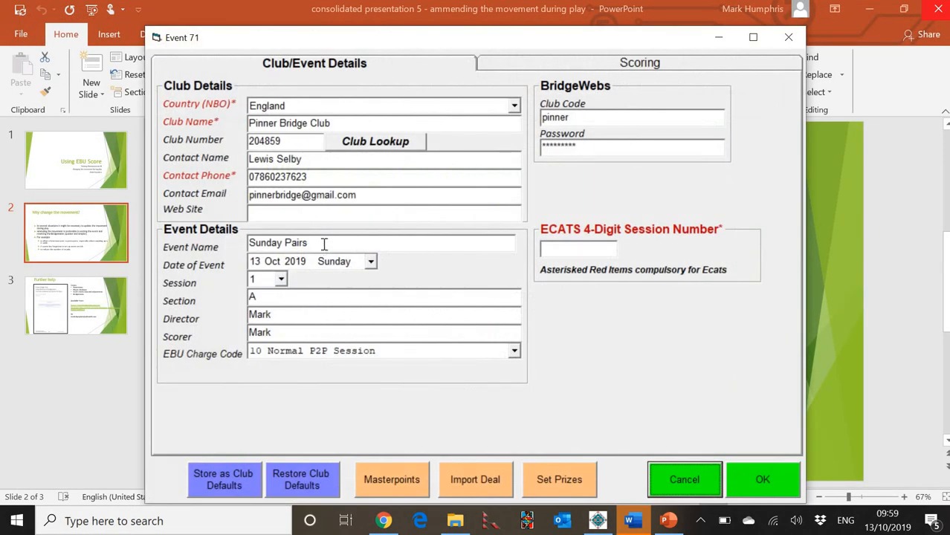
left_click(325, 240)
key("BackSpace")
key("BackSpace")
key("BackSpace")
key("BackSpace")
key("BackSpace")
key("BackSpace")
key("BackSpace")
key("BackSpace")
key("BackSpace")
key("BackSpace")
key("BackSpace")
key("BackSpace")
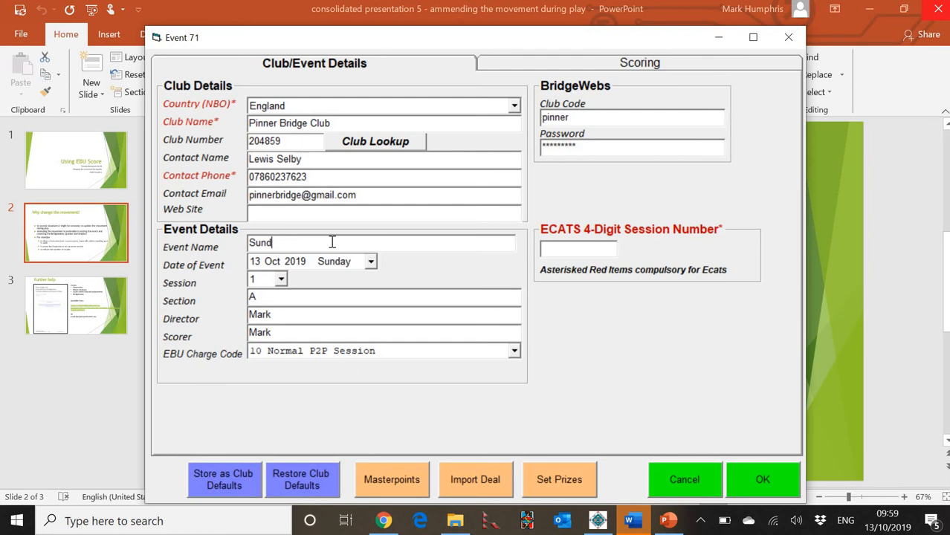
type("demo")
left_click(766, 483)
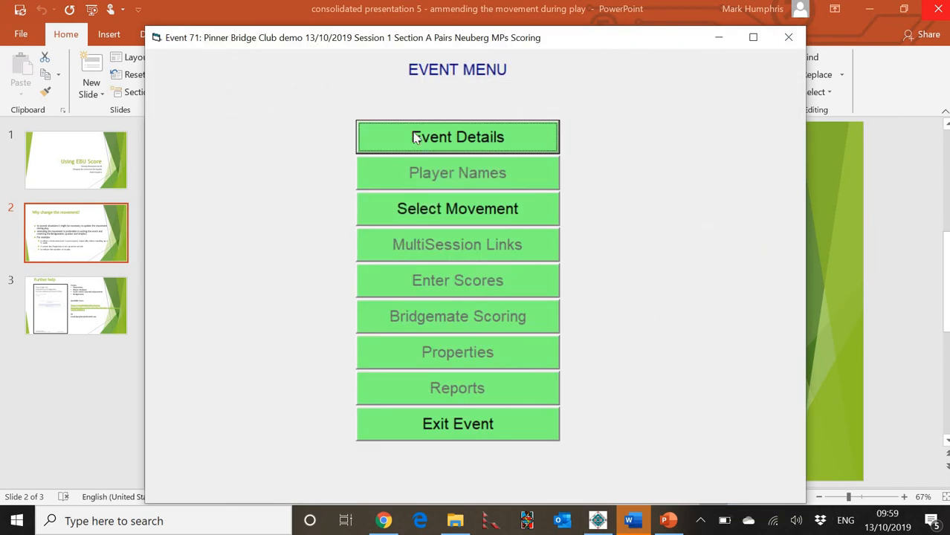
Step: Select the 9-table Standard Mitchell movement for the event
left_click(441, 211)
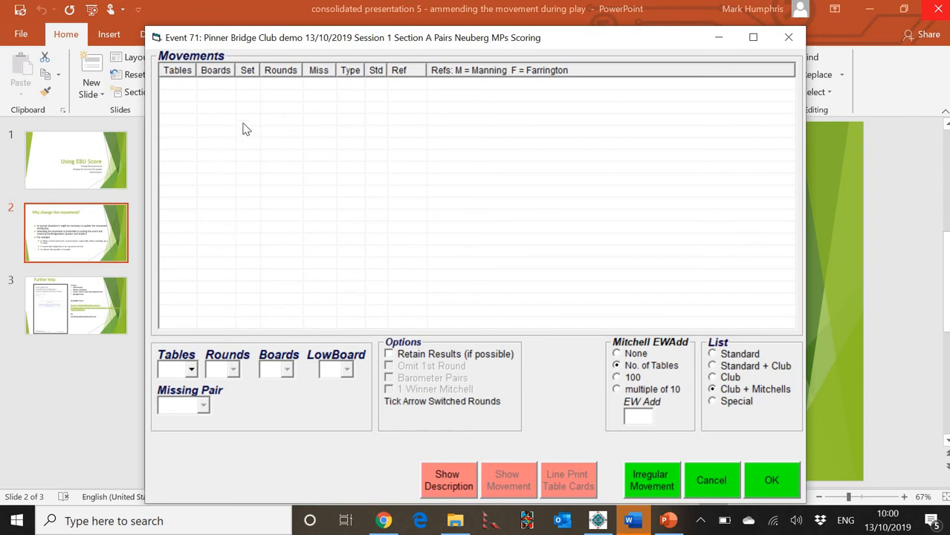
left_click(191, 370)
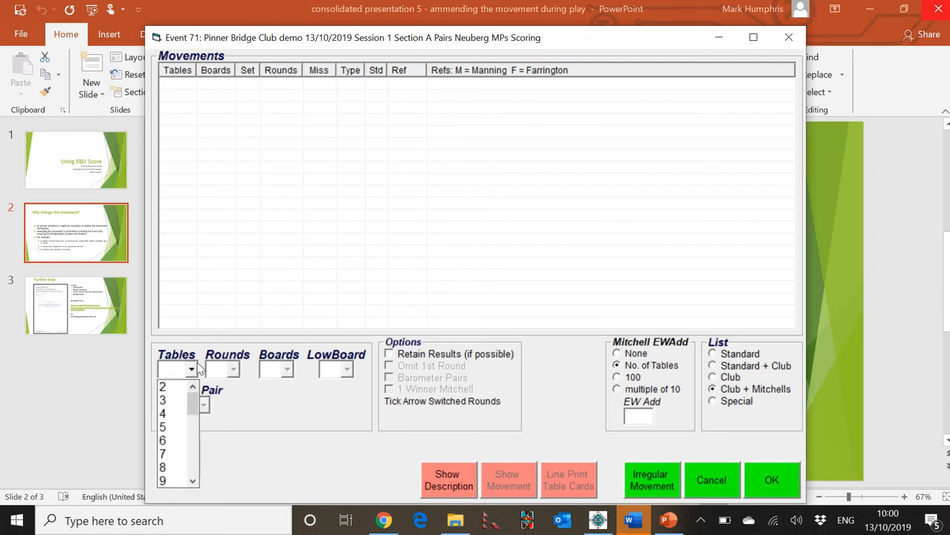
left_click(169, 481)
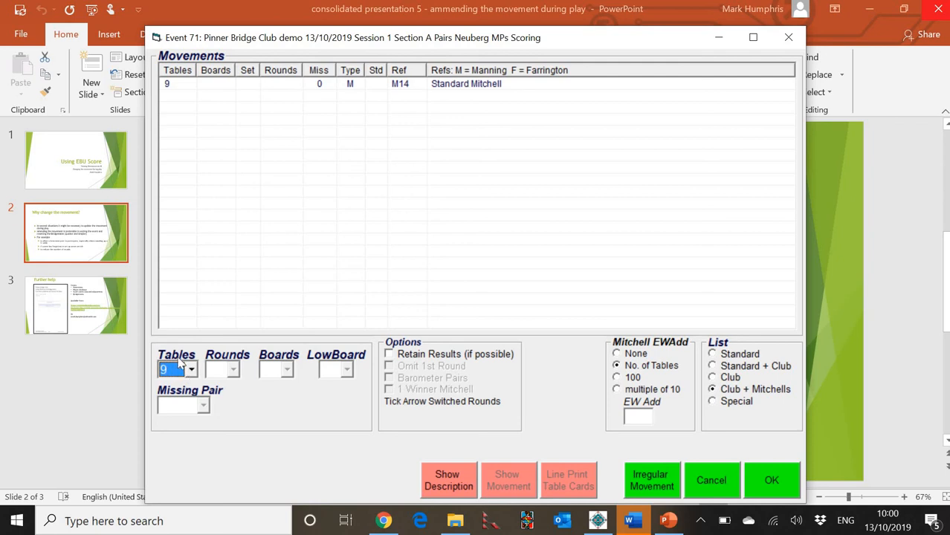
left_click(439, 91)
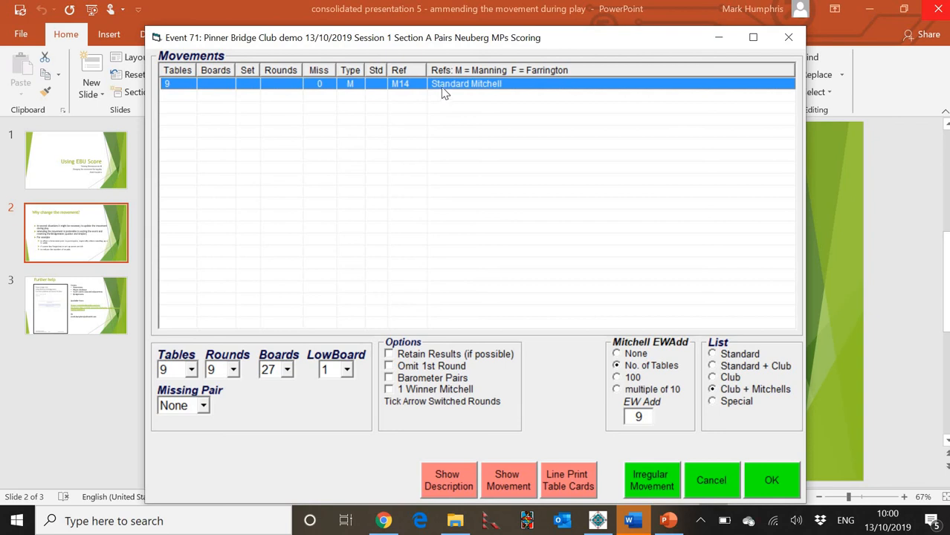
Step: Set the missing pair of the 9-table movement to NS1
left_click(191, 370)
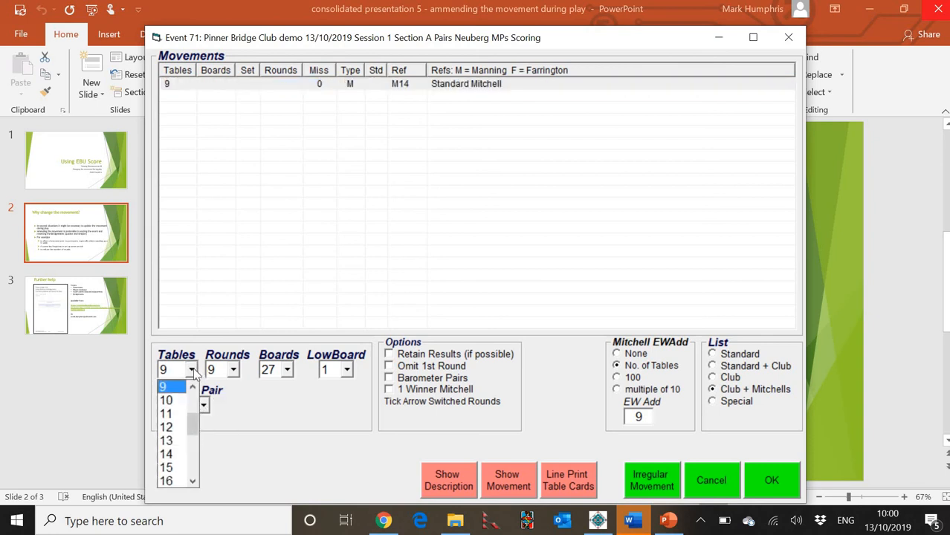
left_click(216, 321)
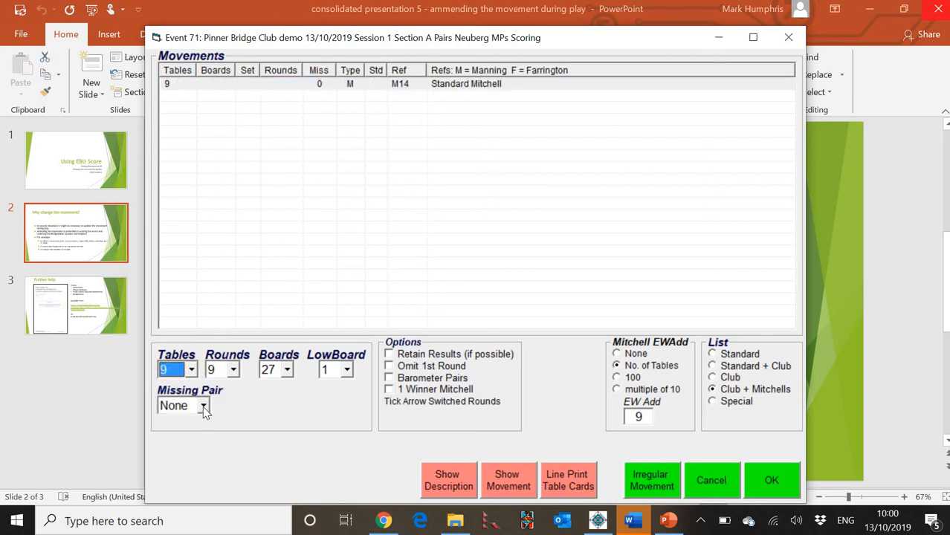
left_click(203, 405)
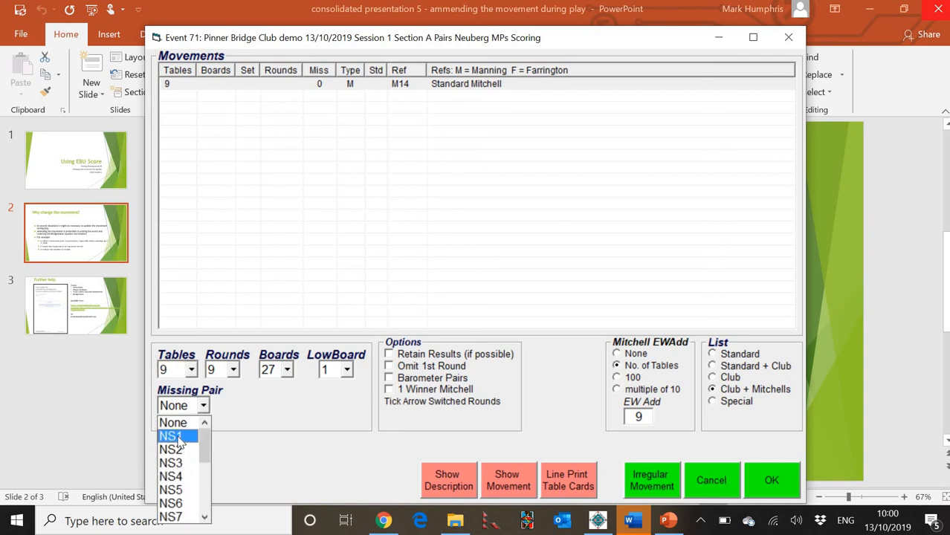
left_click(179, 437)
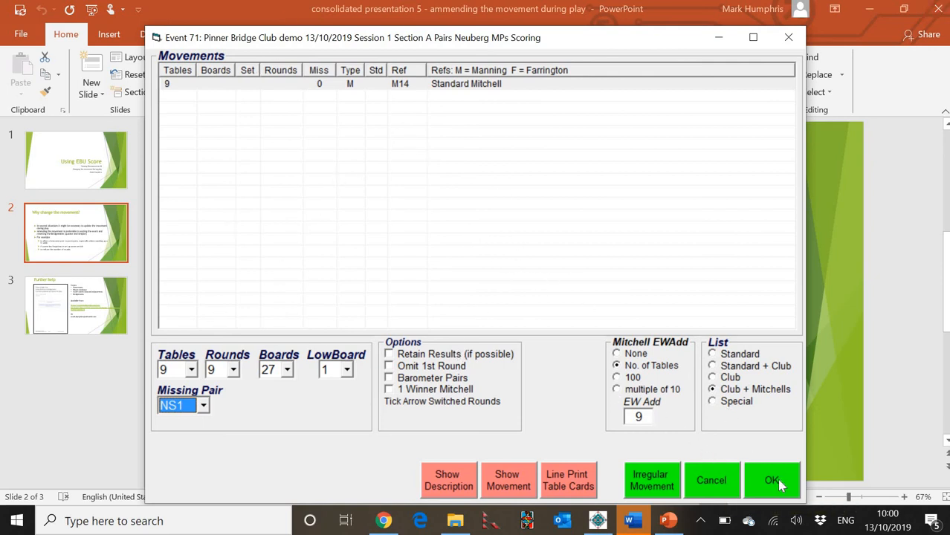
Step: Review the round-by-round table listing of the movement with NS1 missing, and confirm the movement for the event
left_click(509, 482)
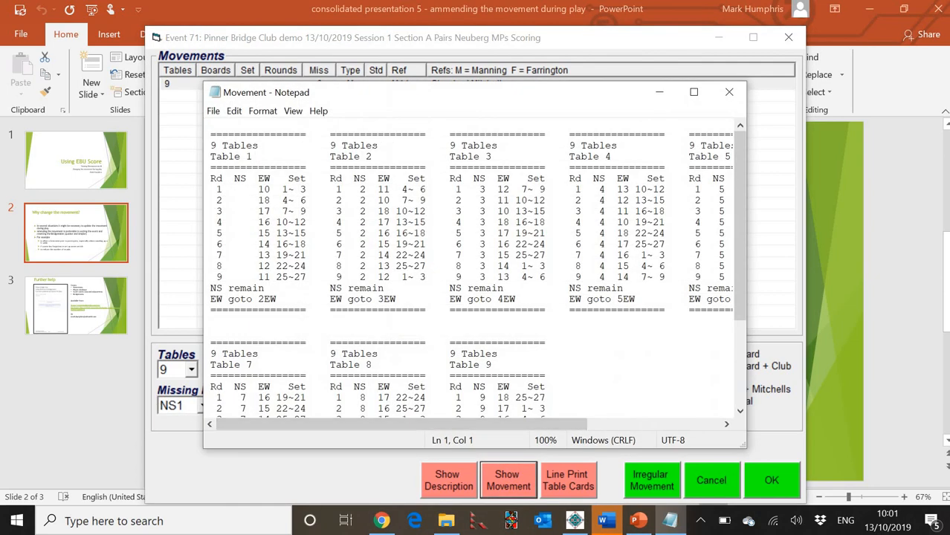
left_click(692, 92)
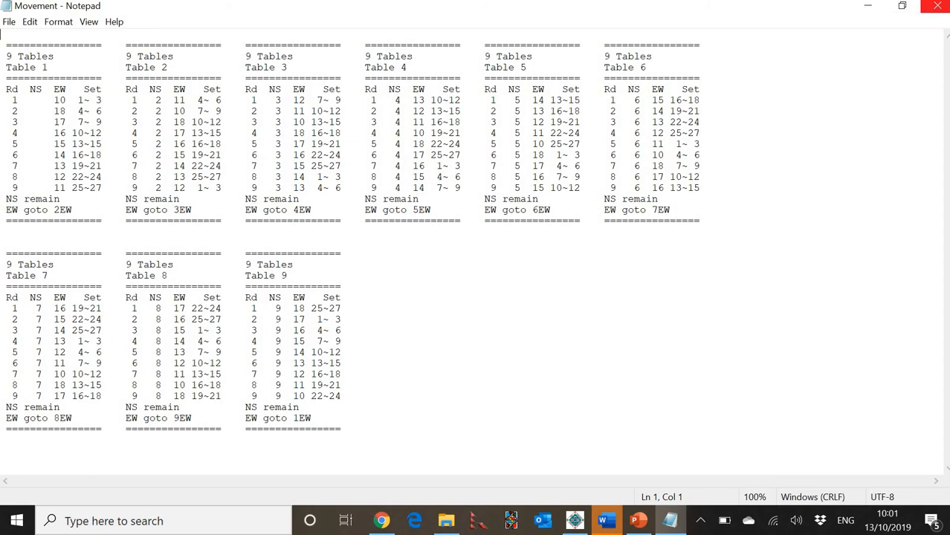
left_click(938, 8)
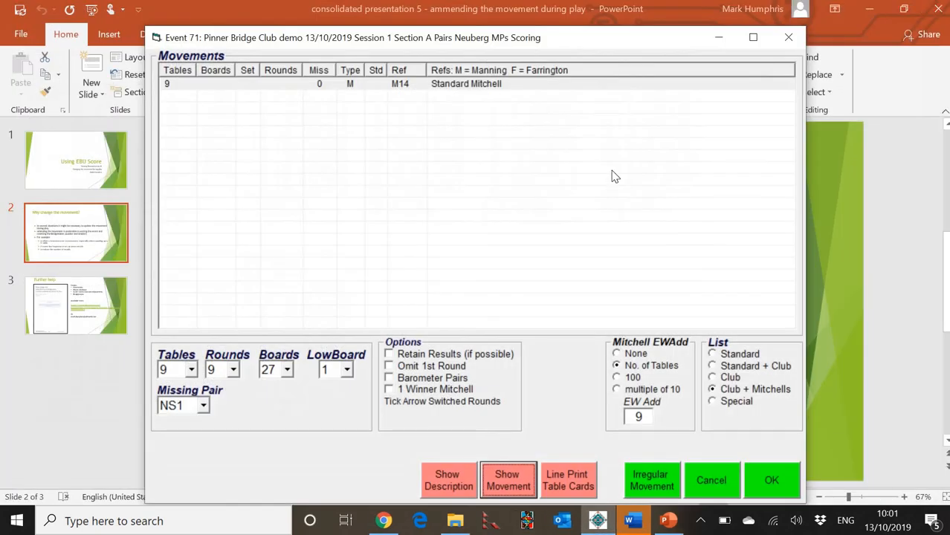
left_click(772, 478)
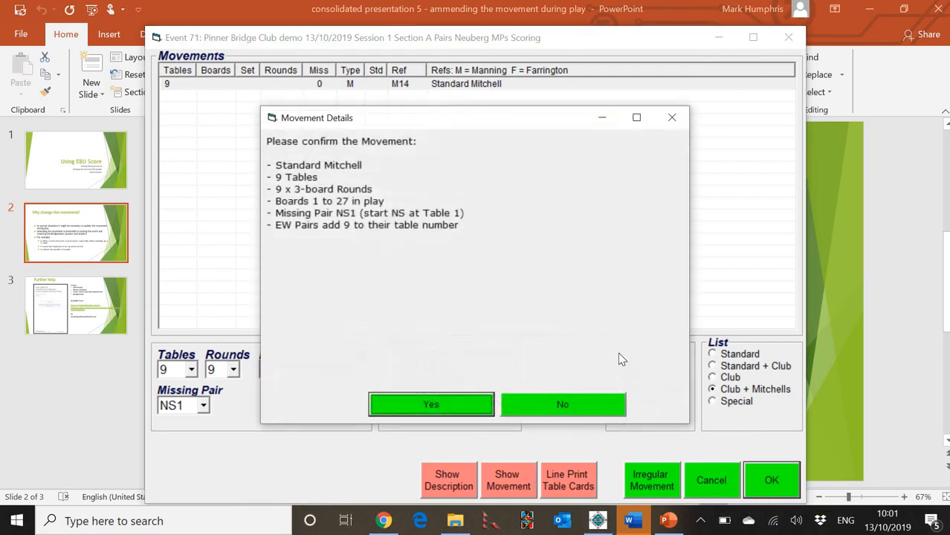
left_click(435, 407)
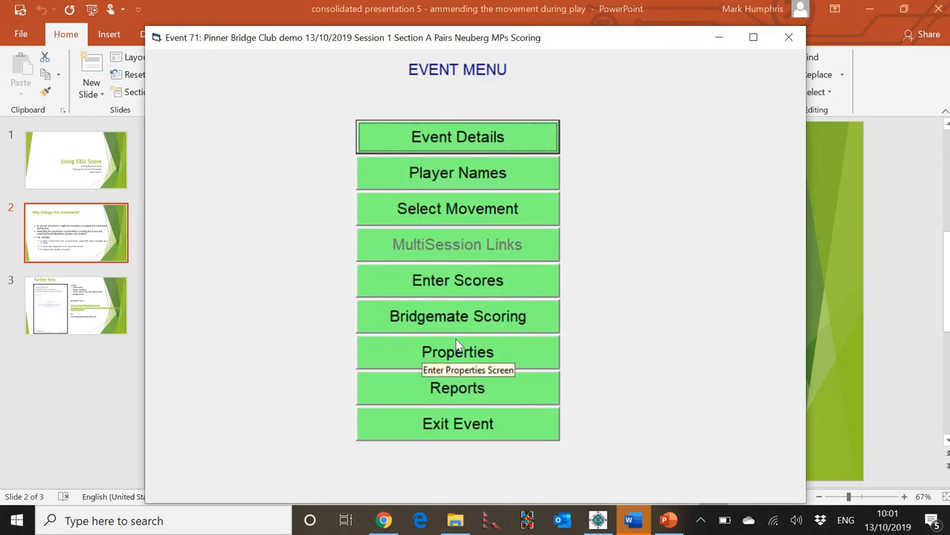
Step: Create the Bridgemate database for the event and launch BCS with a server reset
left_click(488, 316)
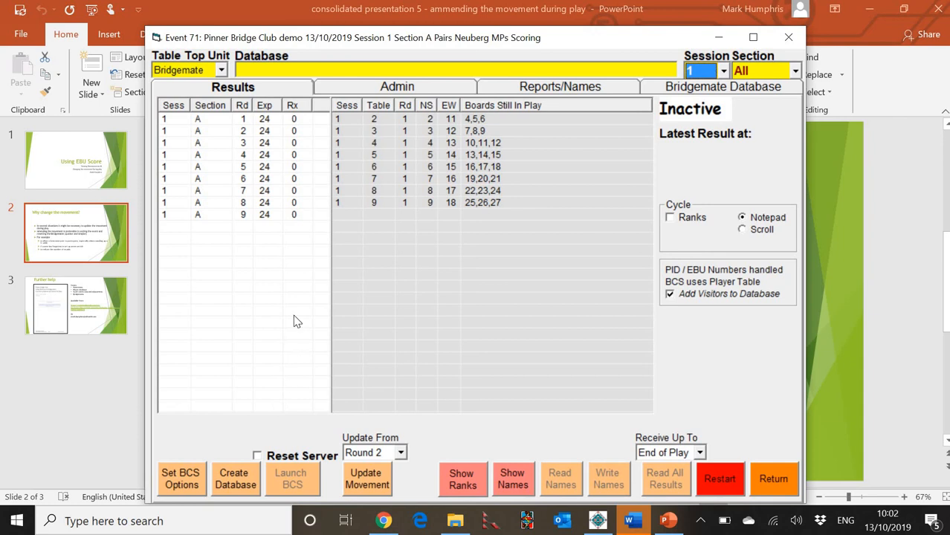
left_click(232, 481)
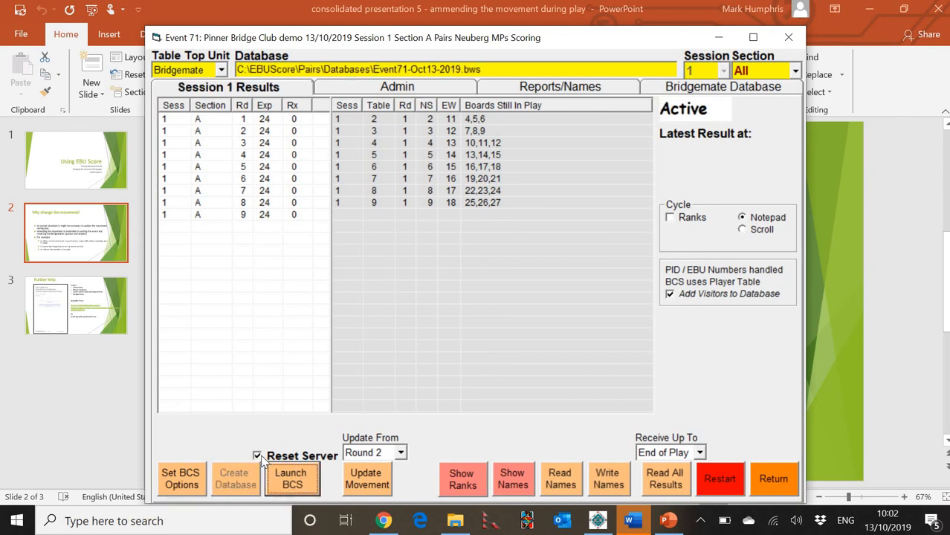
left_click(289, 480)
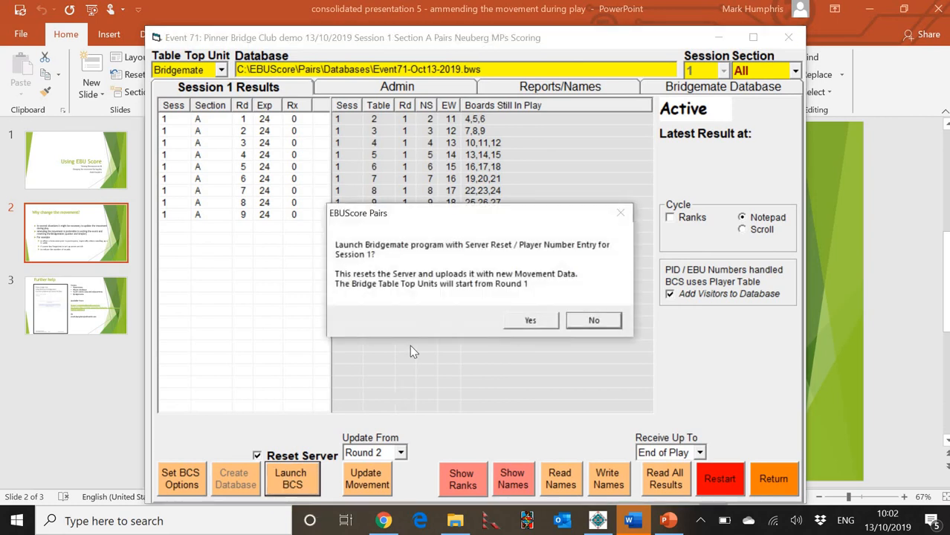
left_click(530, 322)
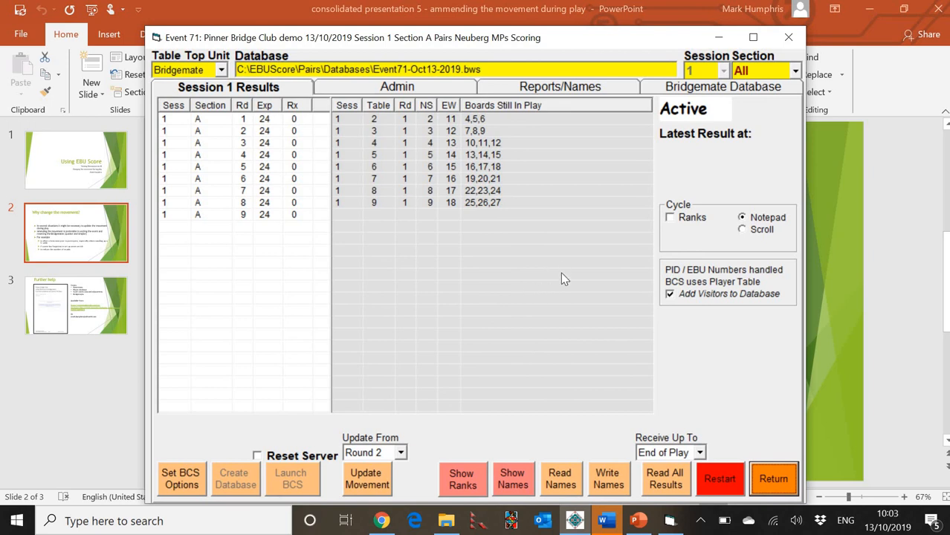
Step: Reopen the event's movement selection and set the missing pair to None
left_click(773, 483)
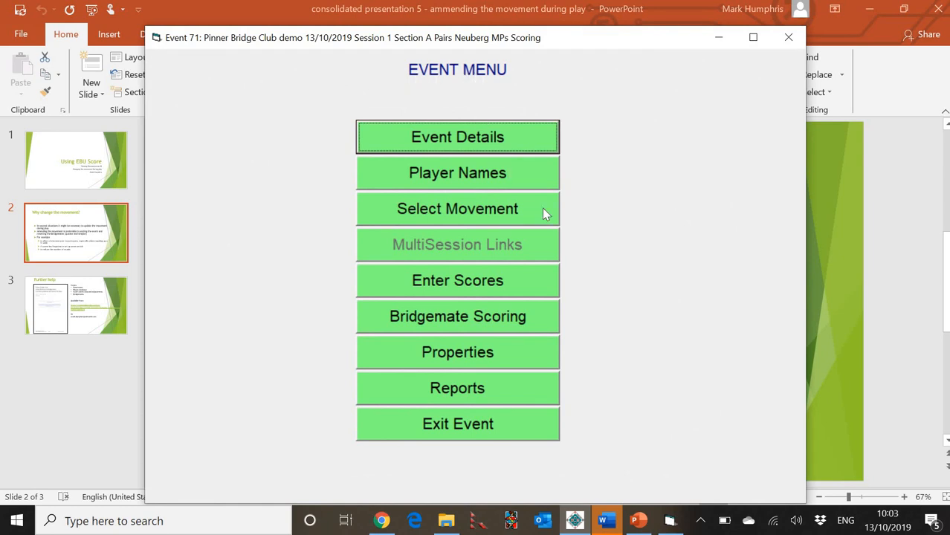
left_click(468, 209)
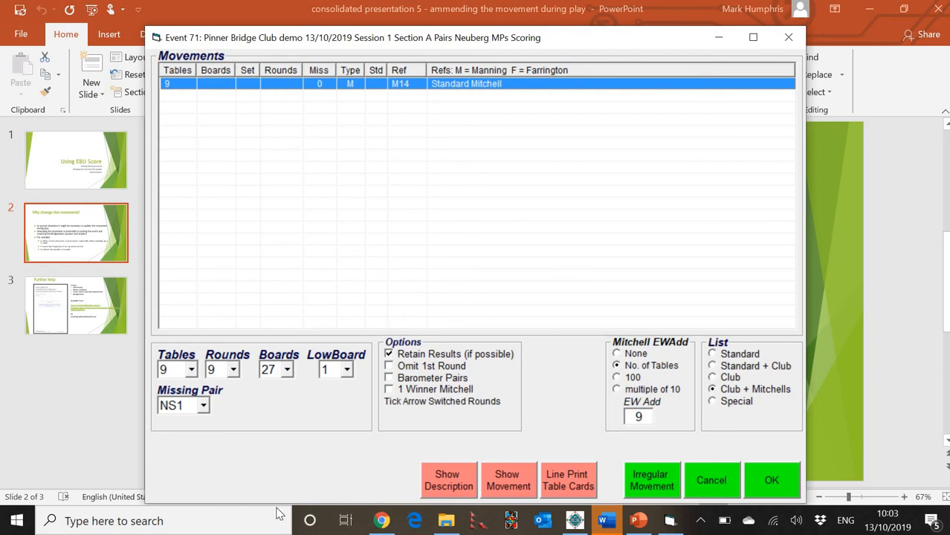
left_click(203, 407)
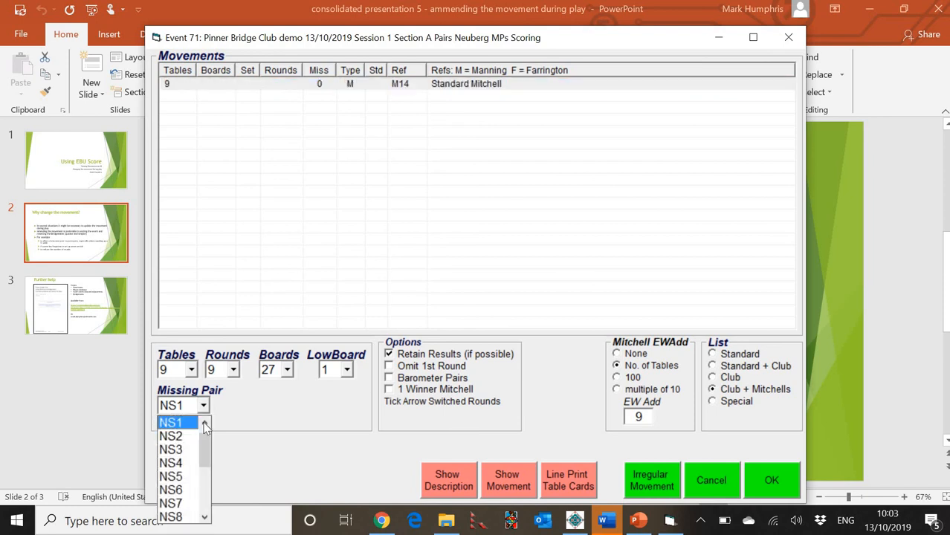
left_click(206, 424)
left_click(186, 426)
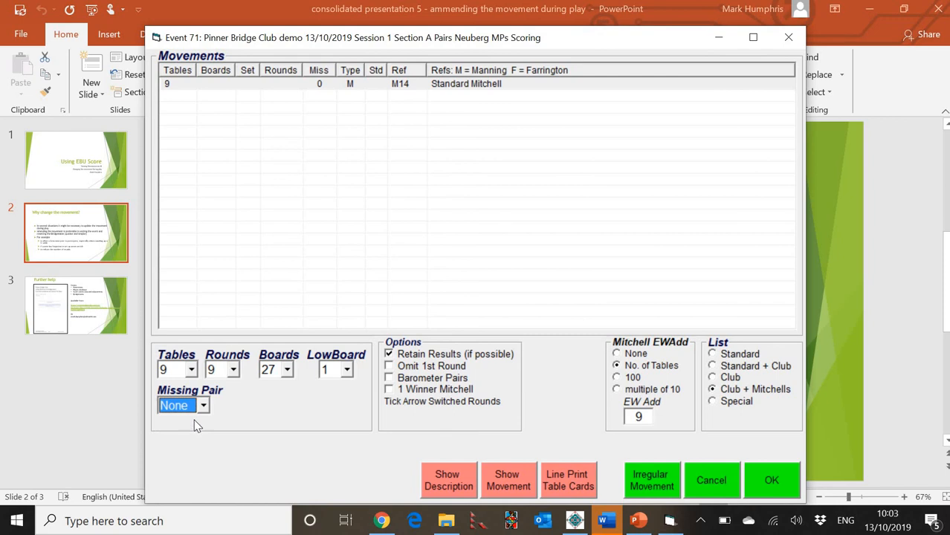
Step: Check the amended movement's table listing and confirm the full 9-table movement with previous results retained
left_click(517, 476)
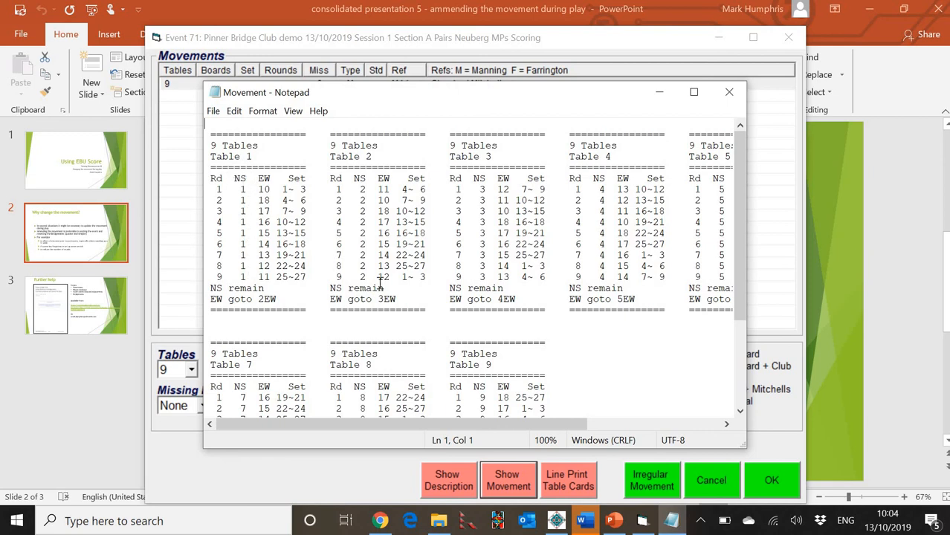
left_click(731, 93)
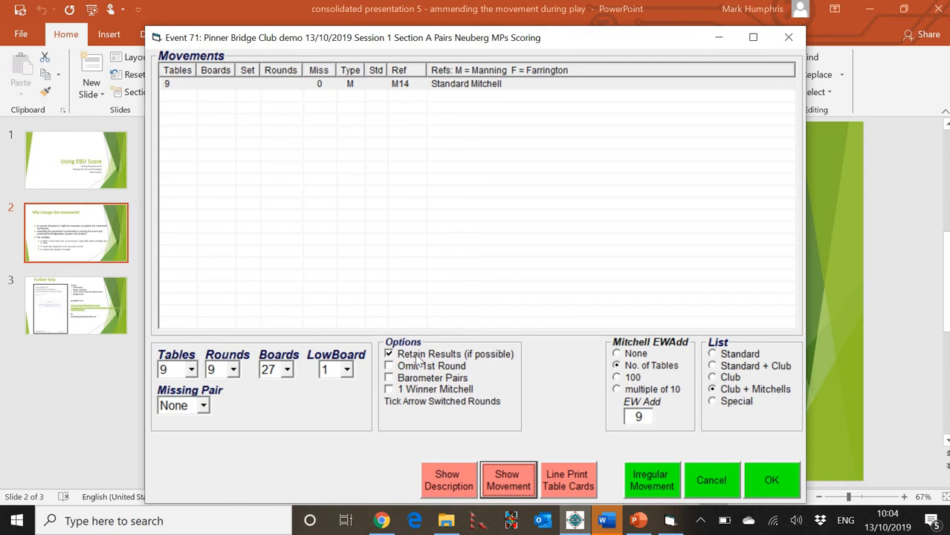
left_click(770, 482)
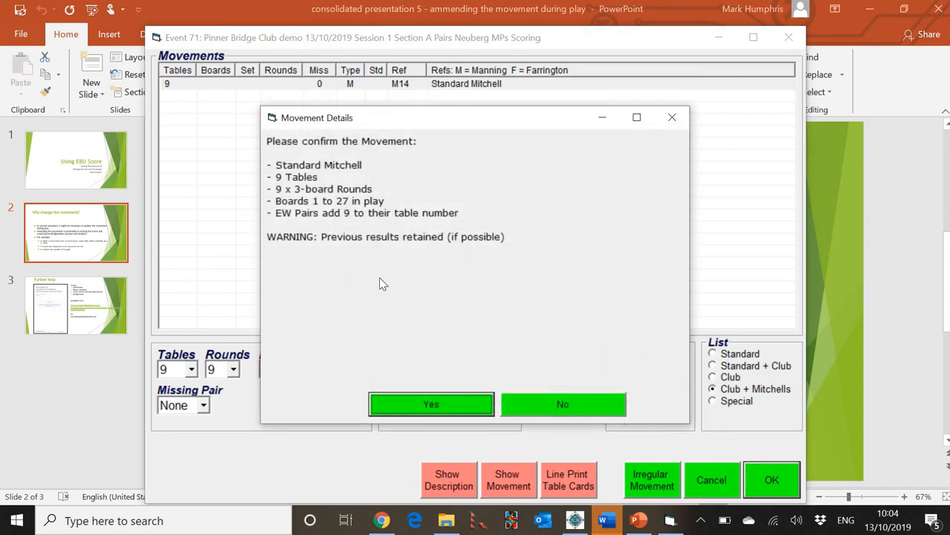
left_click(415, 406)
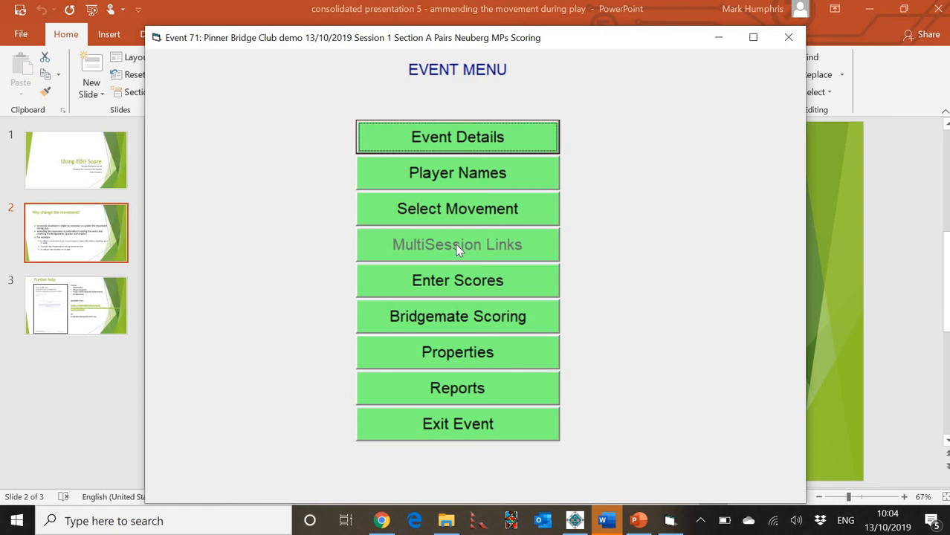
Step: Update the Bridgemate movement data from Round 1 onwards, and maximize the scoring results window
left_click(456, 315)
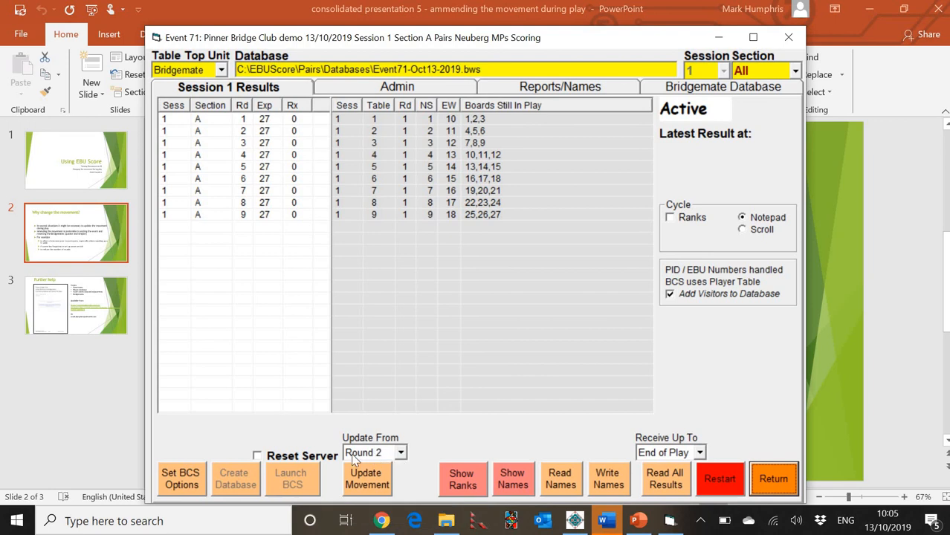
left_click(400, 453)
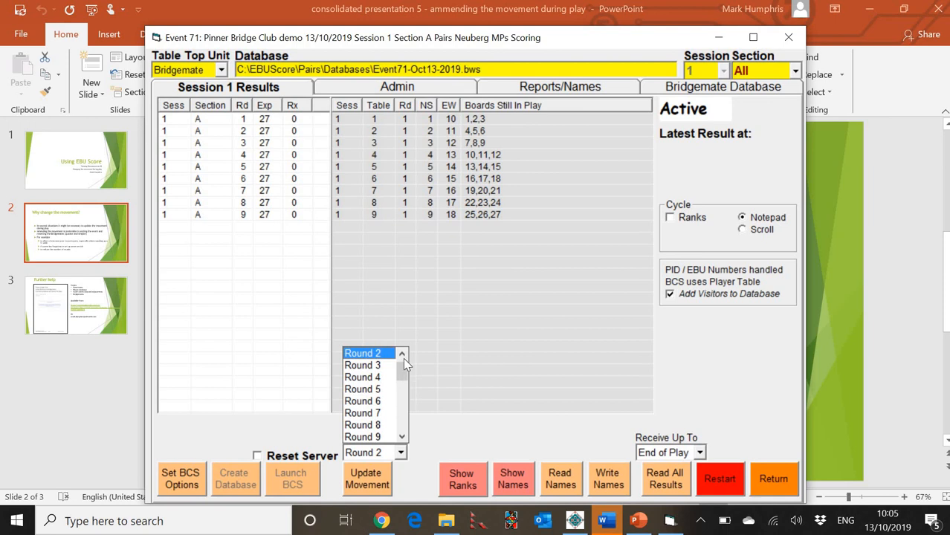
left_click(403, 356)
left_click(368, 354)
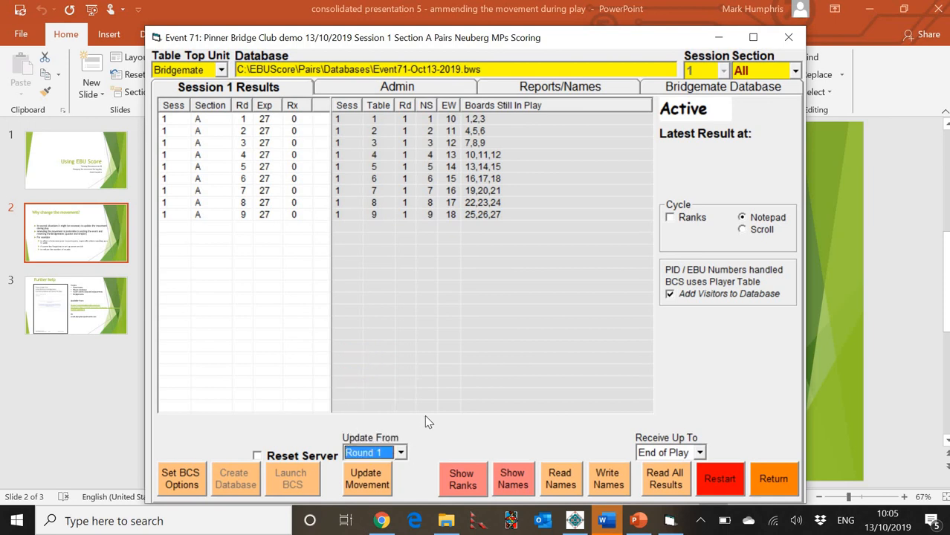
left_click(355, 480)
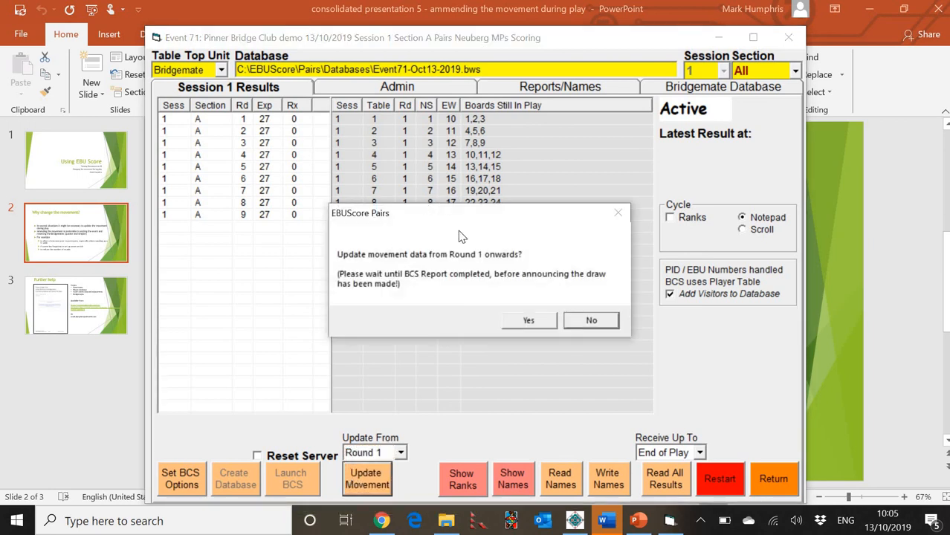
left_click(531, 321)
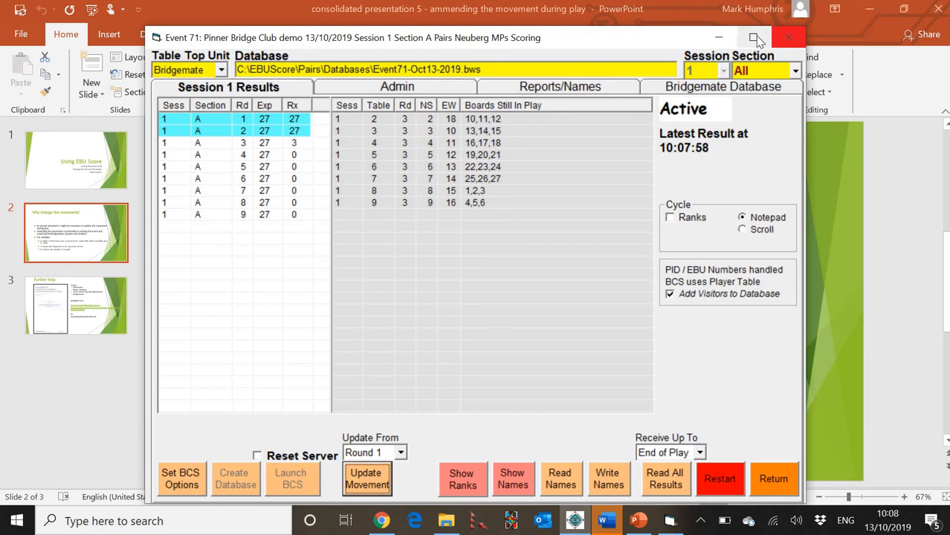
left_click(753, 38)
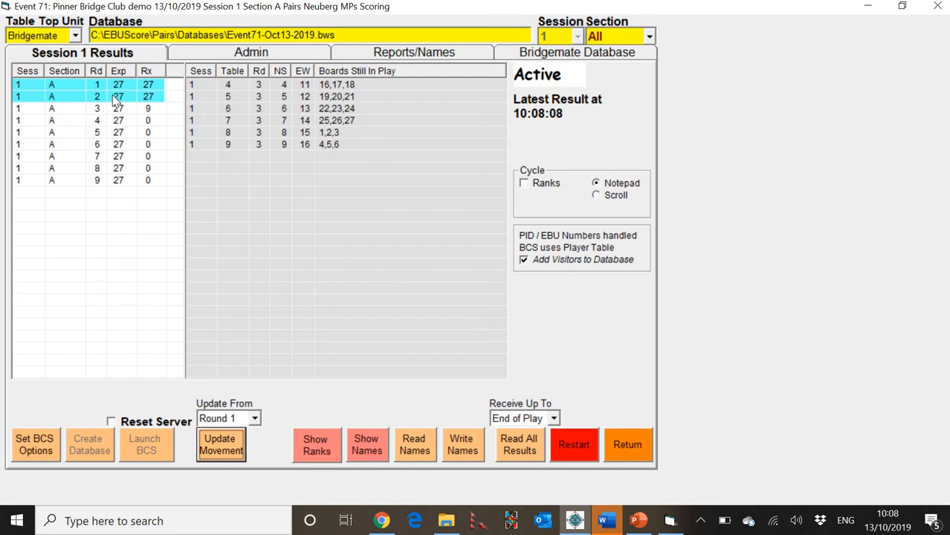
Step: Reopen the event's movement selection, review its table listing, and make it a 1 Winner Mitchell with an arrow switch in Rd 9
left_click(629, 444)
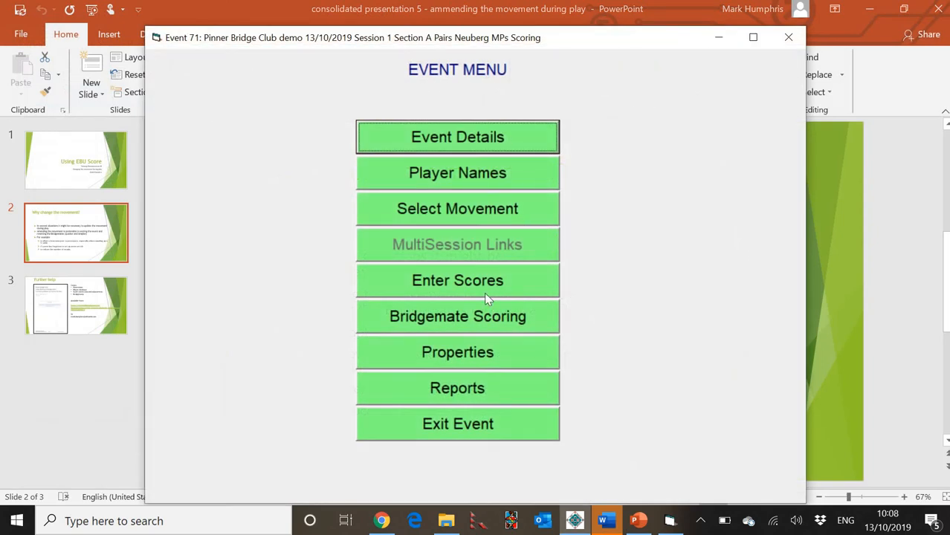
left_click(462, 209)
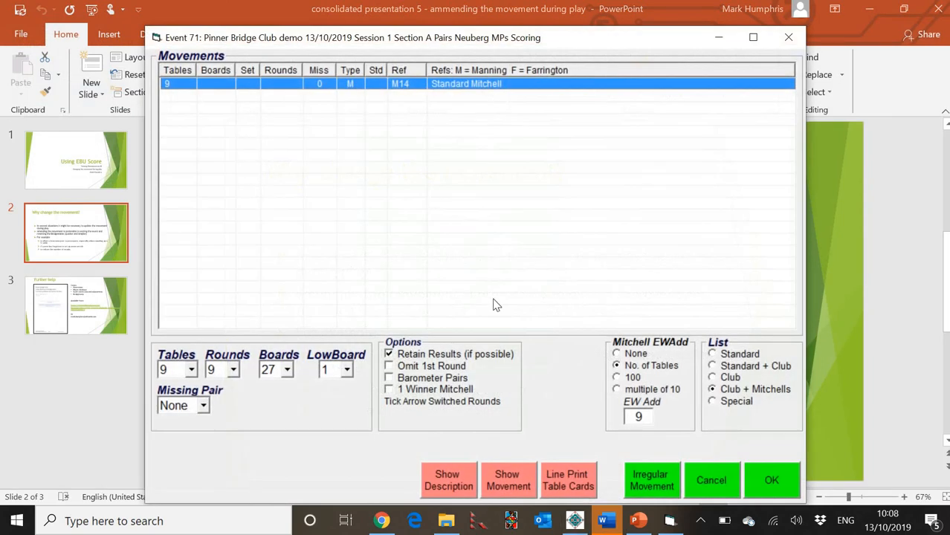
left_click(508, 481)
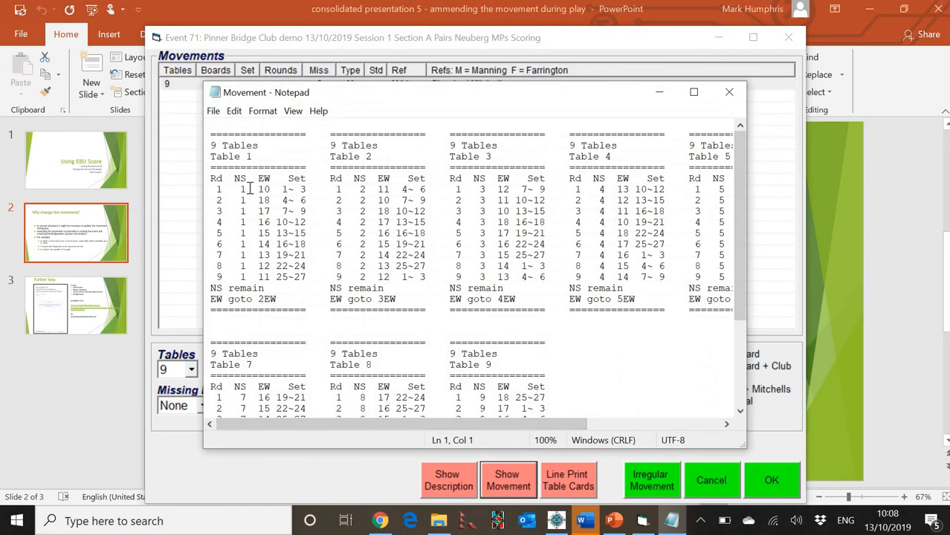
left_click(728, 93)
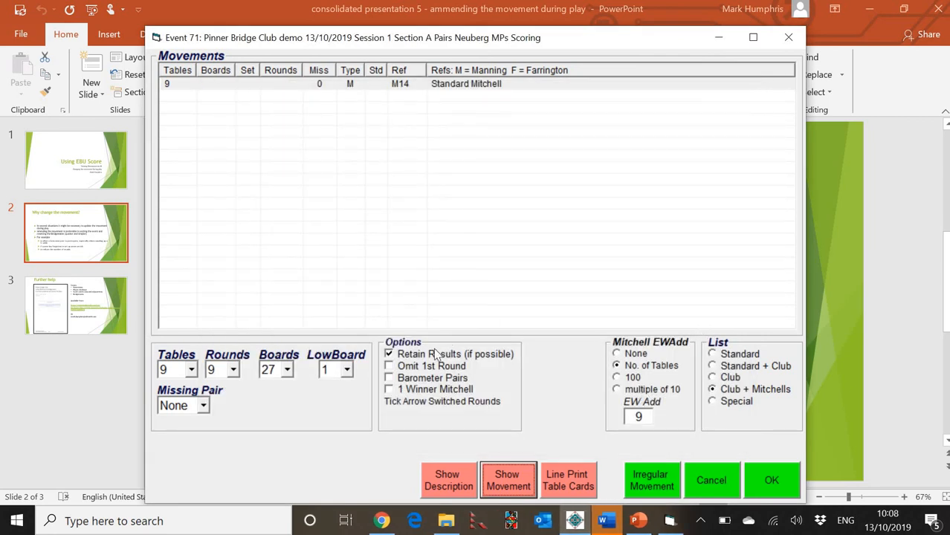
left_click(390, 390)
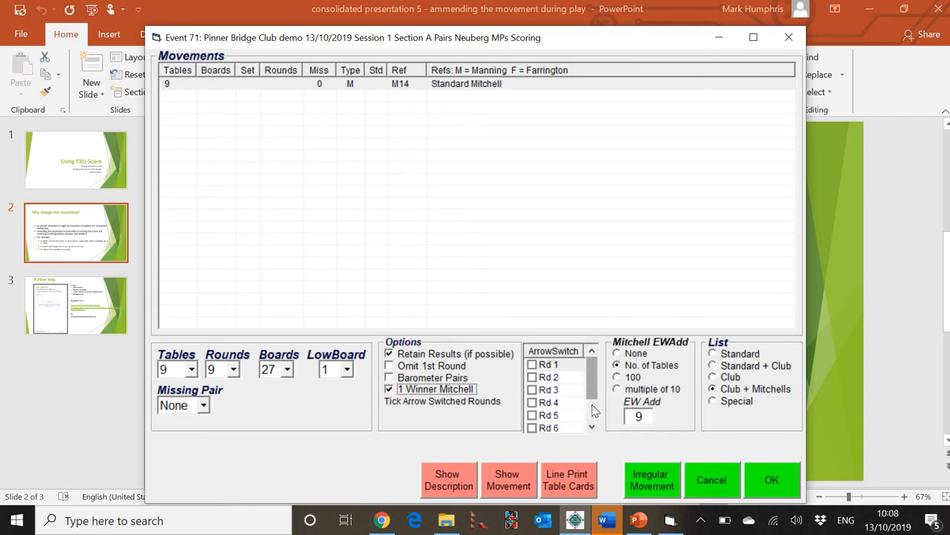
left_click_drag(589, 374, 578, 425)
left_click(532, 429)
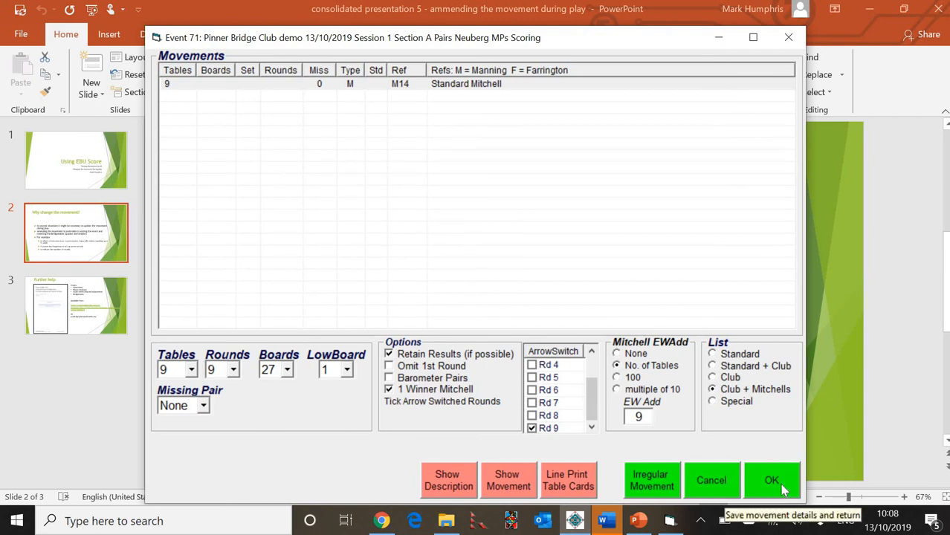
Step: Check the arrow-switched movement's table listing and confirm the one-winner movement with previous results retained
left_click(509, 480)
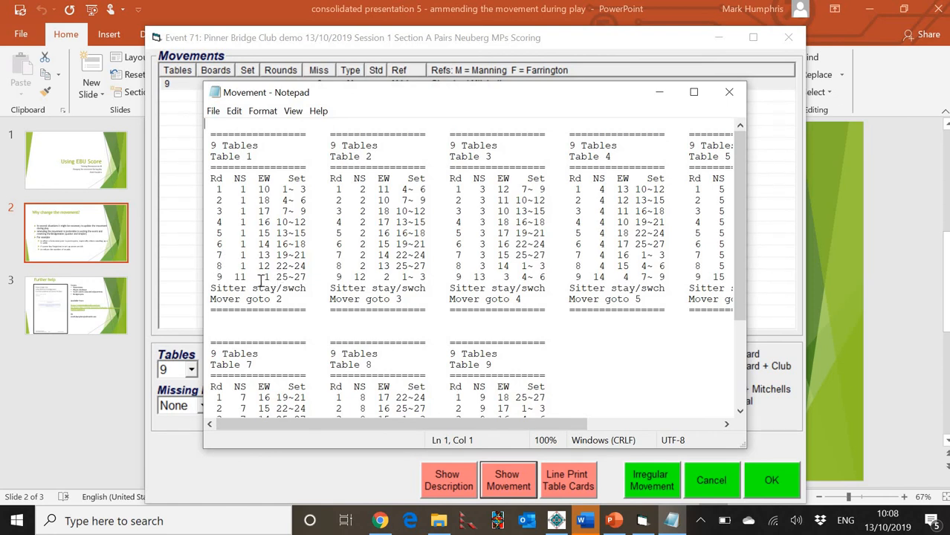
left_click(728, 92)
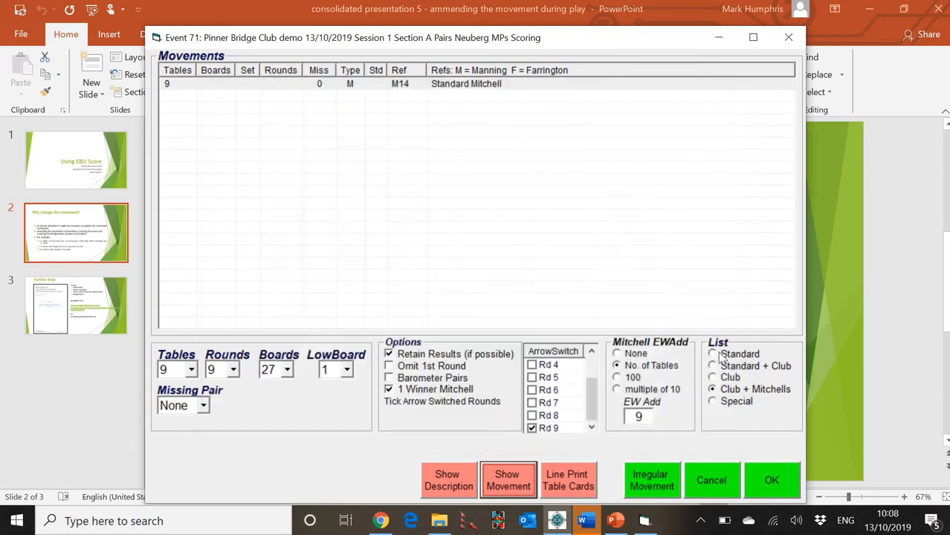
left_click(771, 480)
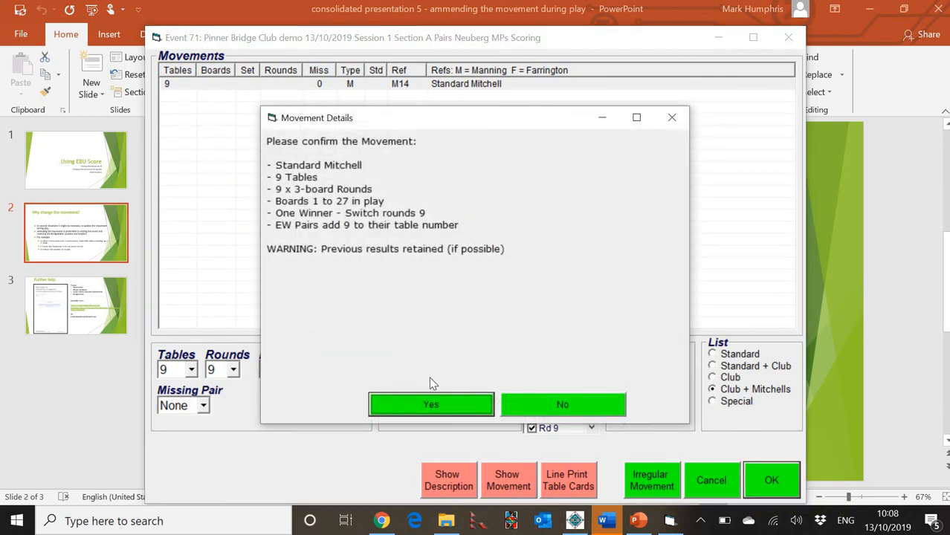
left_click(441, 406)
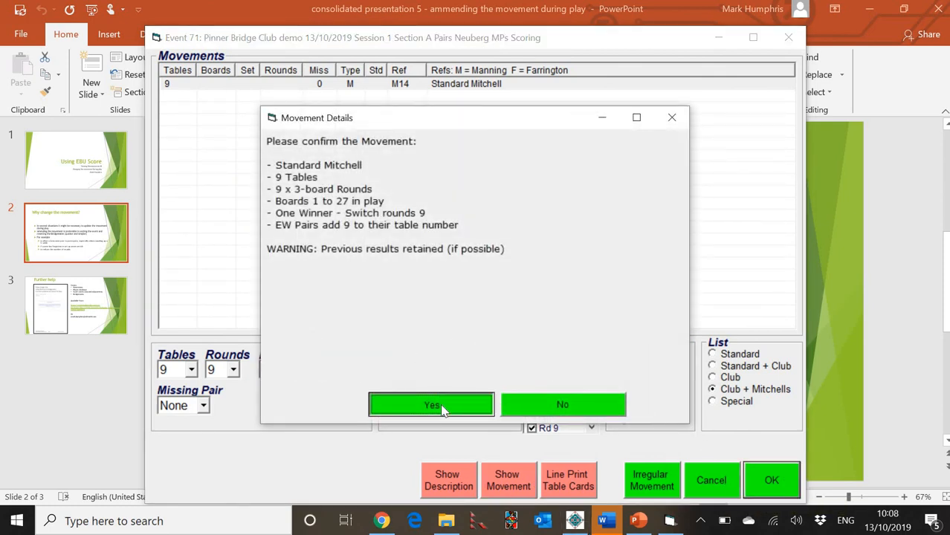
Step: Go to Bridgemate scoring and update the Bridgemate movement data from Round 7 onwards
left_click(461, 322)
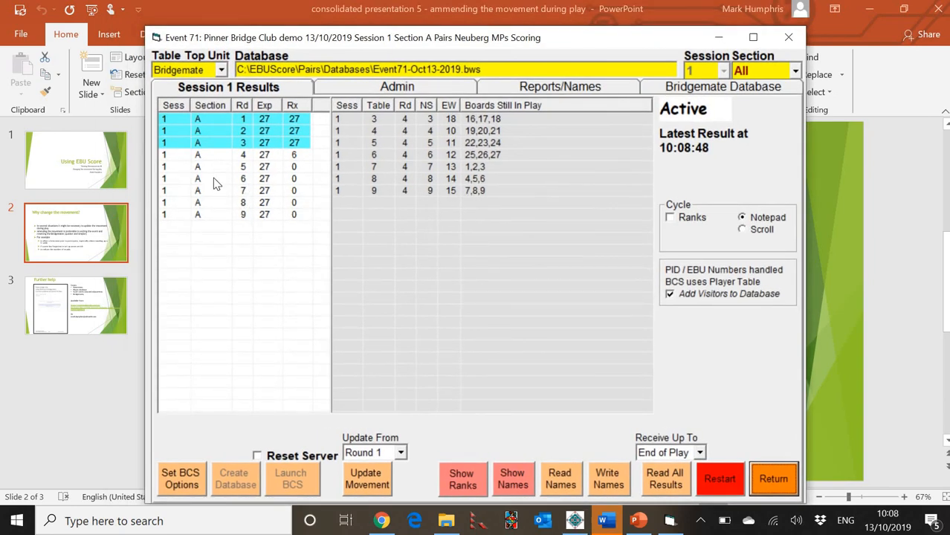
left_click(401, 455)
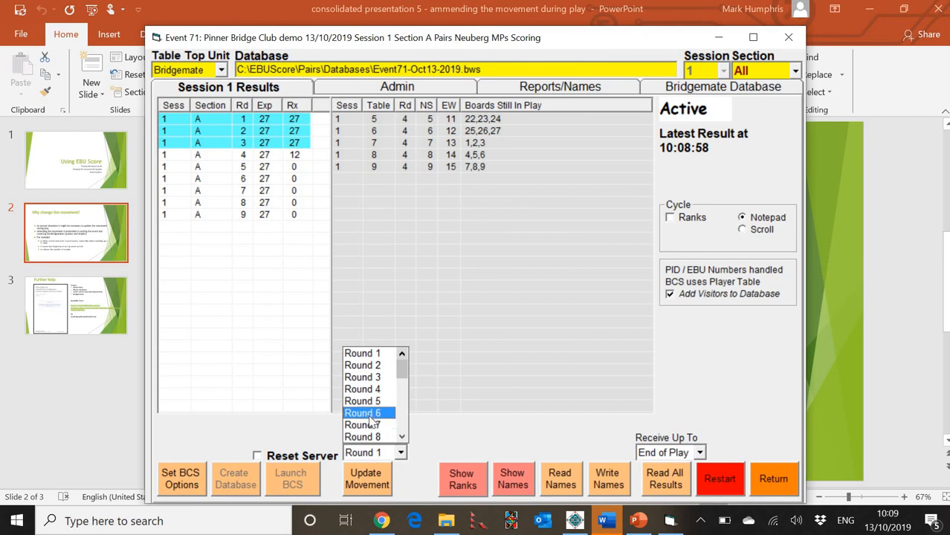
left_click(378, 426)
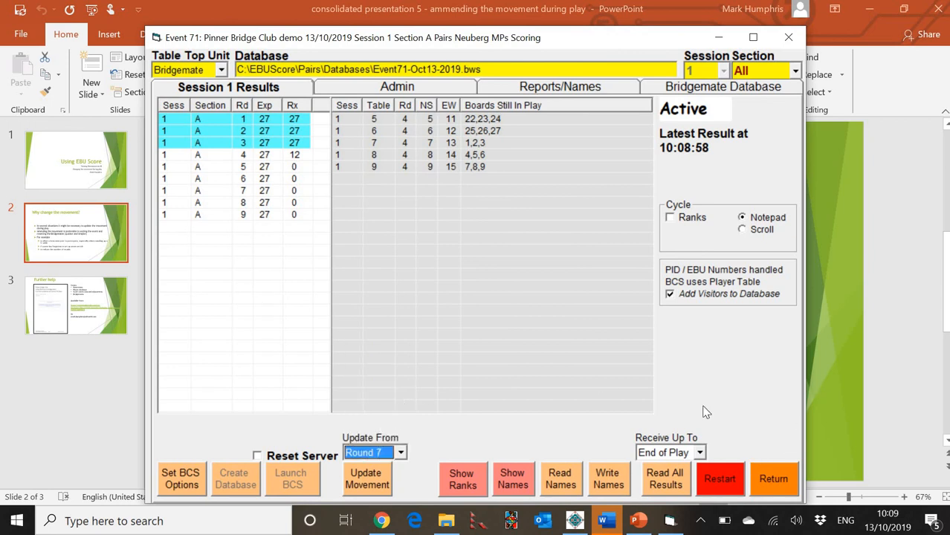
left_click(376, 483)
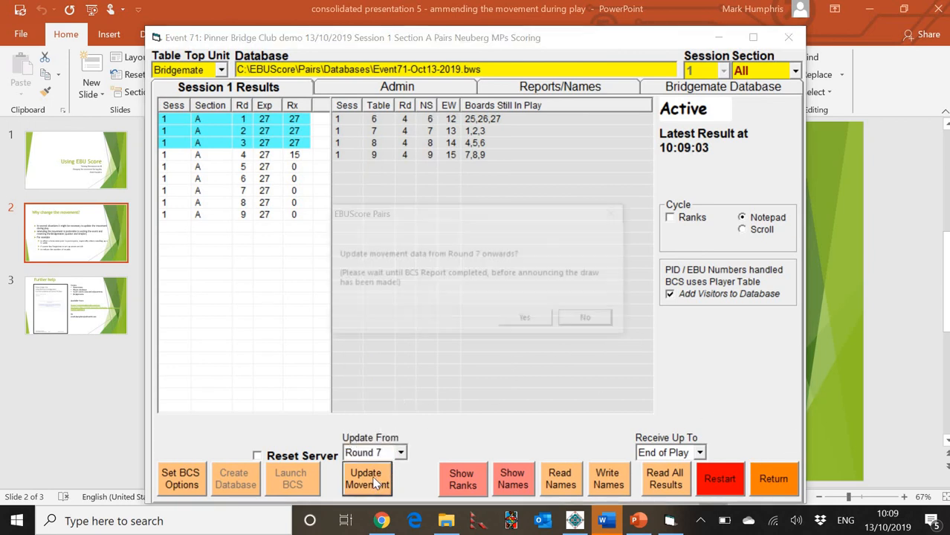
left_click(521, 322)
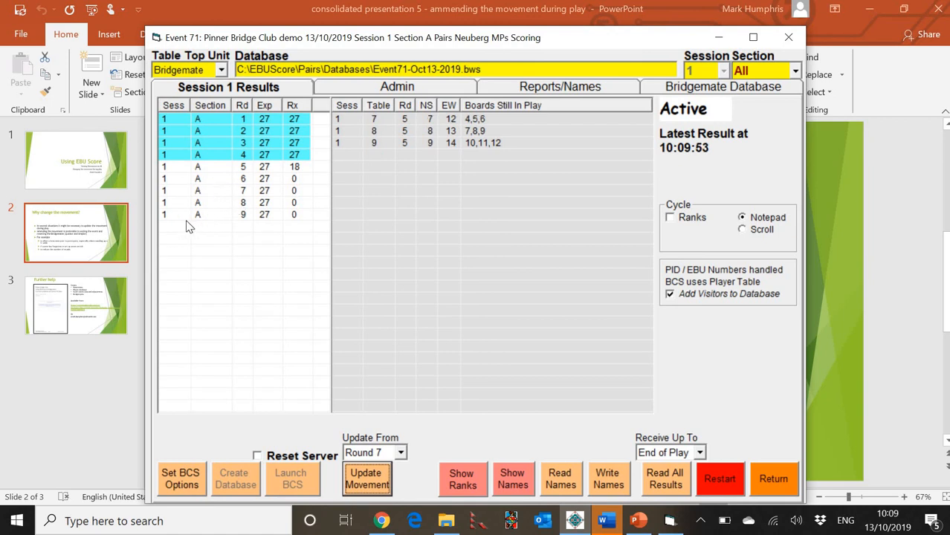
Step: Reopen the event's movement selection and reduce the number of rounds to 8
left_click(773, 479)
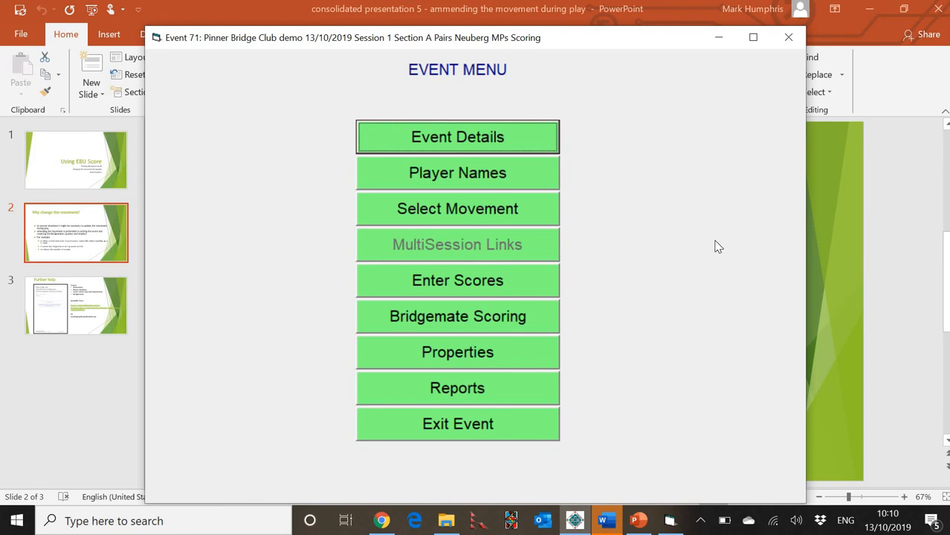
left_click(488, 216)
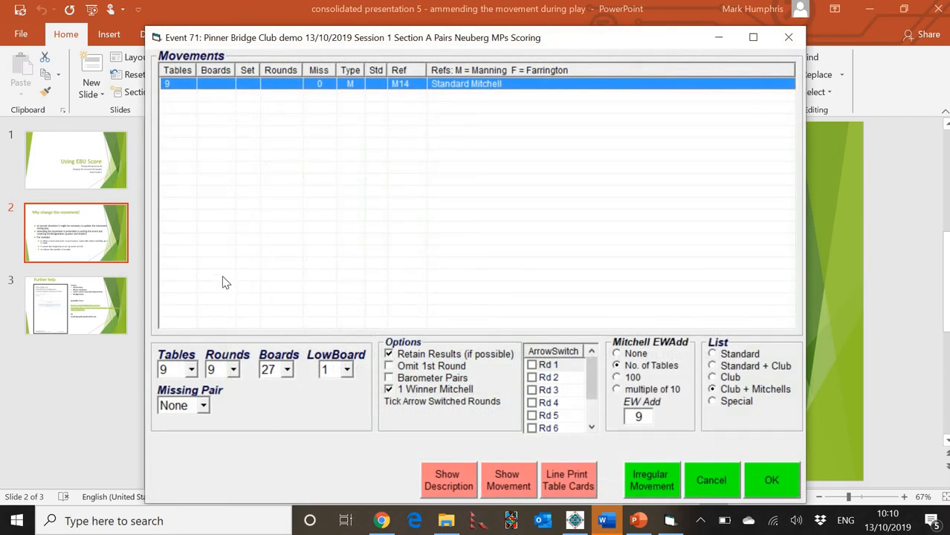
left_click(234, 370)
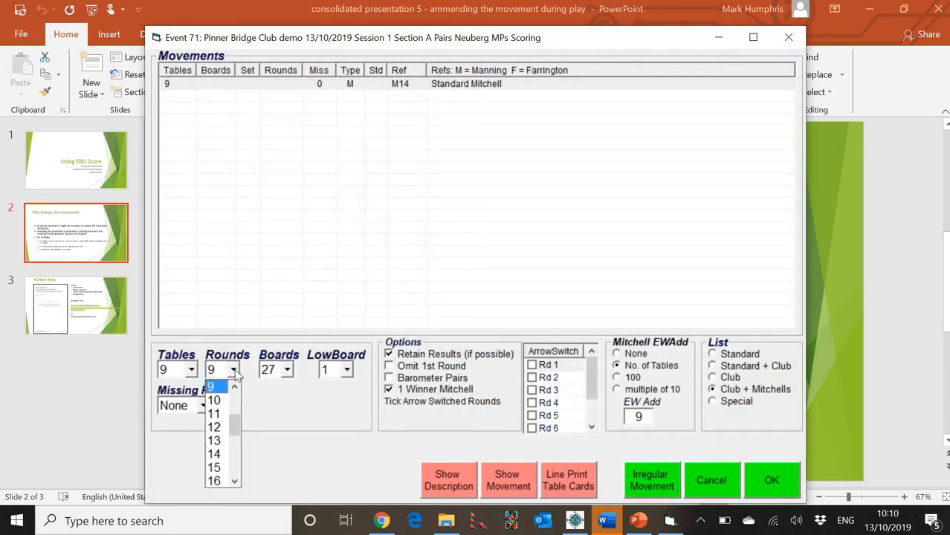
scroll(236, 425, "up", 1)
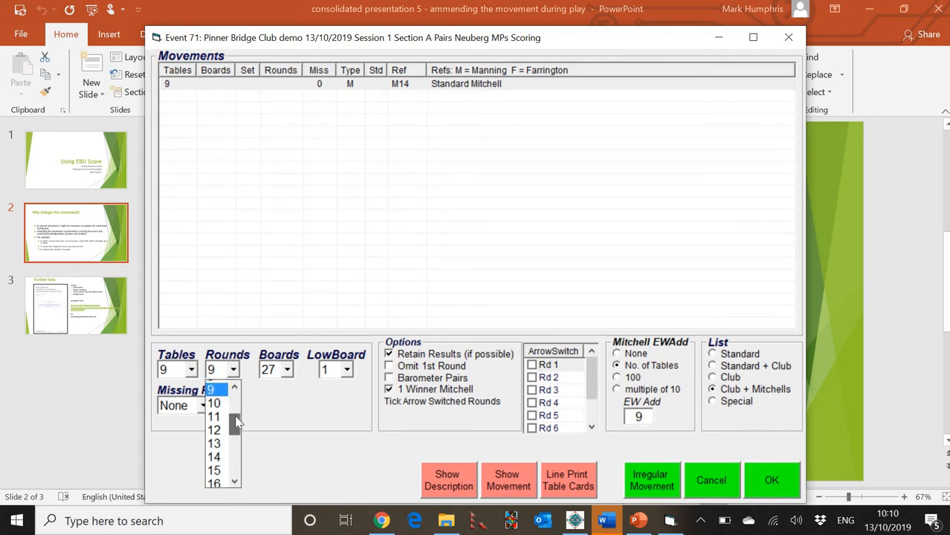
left_click(214, 387)
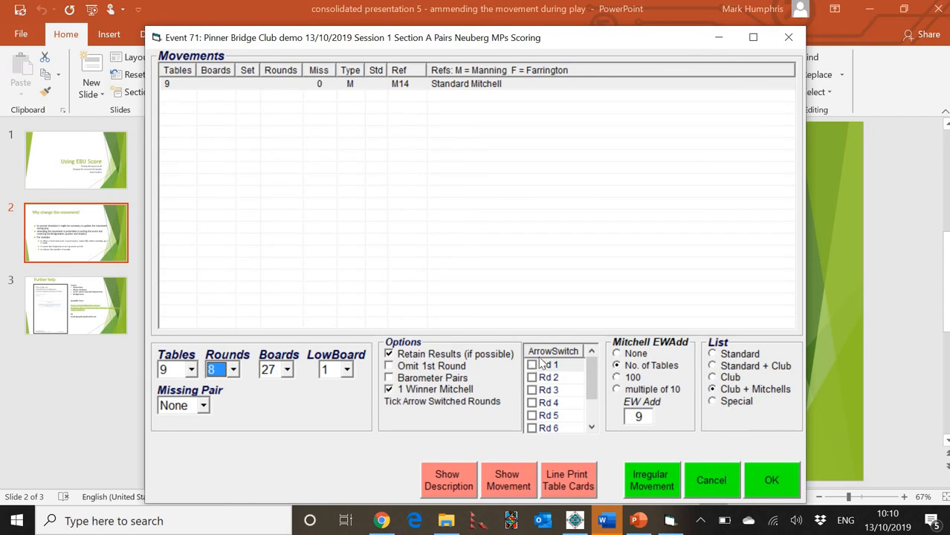
Step: Clear the arrow switch for Rd 9 and set it for Rd 8 instead
left_click_drag(589, 371, 591, 392)
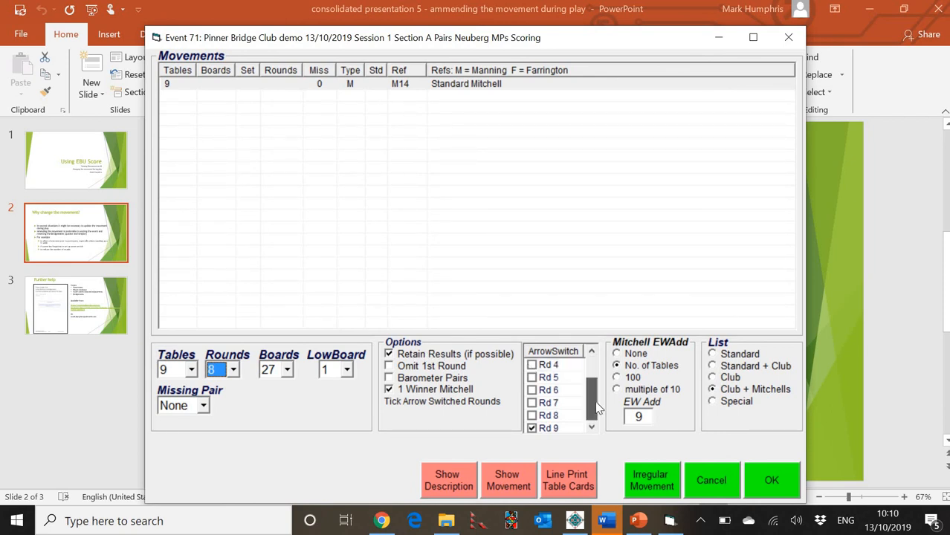
left_click(531, 428)
left_click(532, 428)
left_click(532, 416)
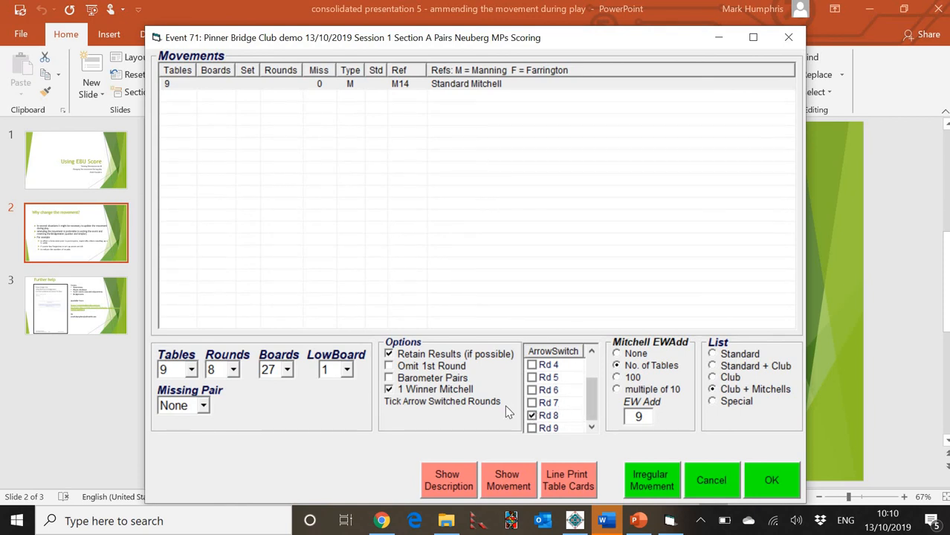
Step: Check the shortened movement's table listing and confirm the 8-round movement with previous results retained
left_click(502, 474)
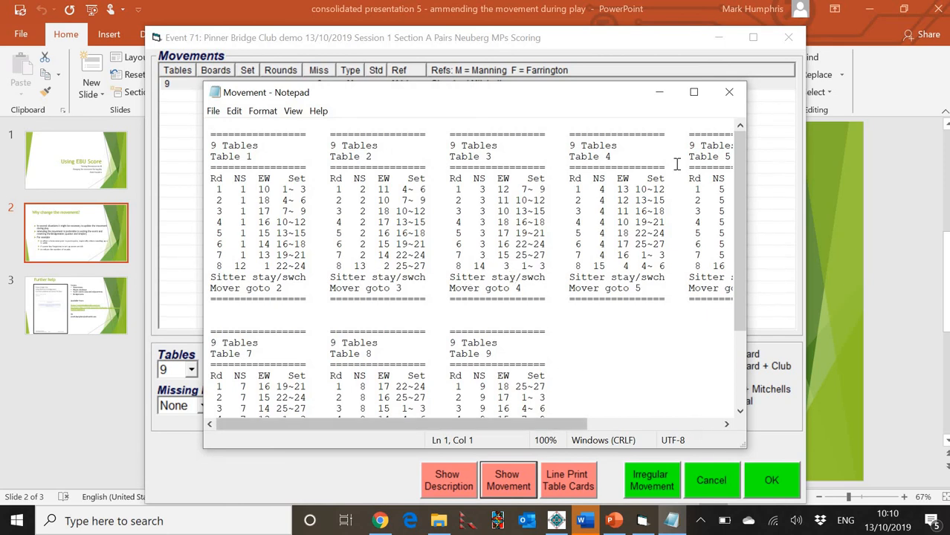
left_click(727, 93)
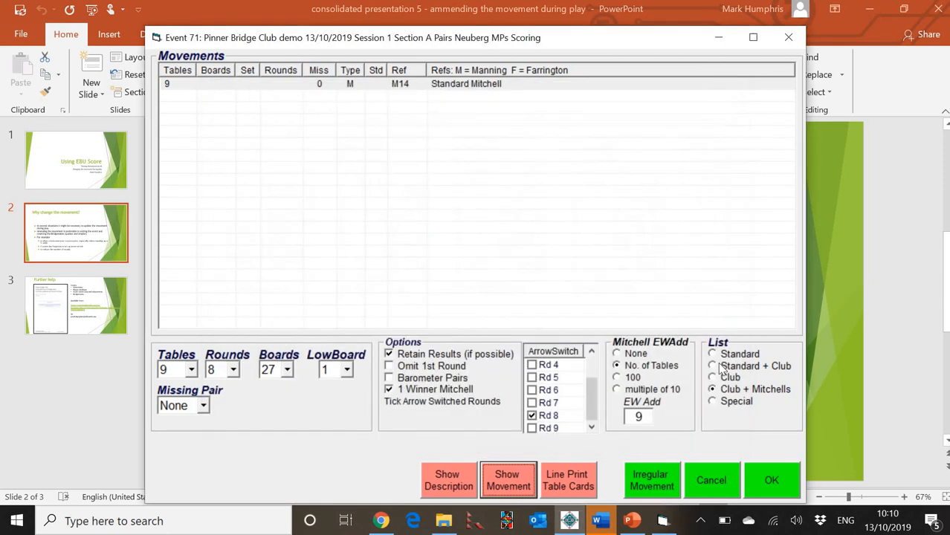
left_click(770, 488)
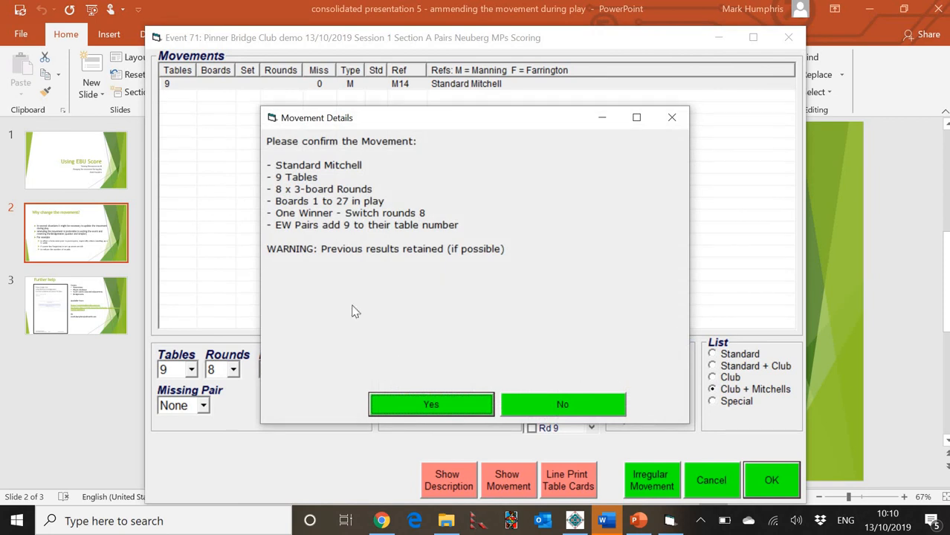
left_click(433, 405)
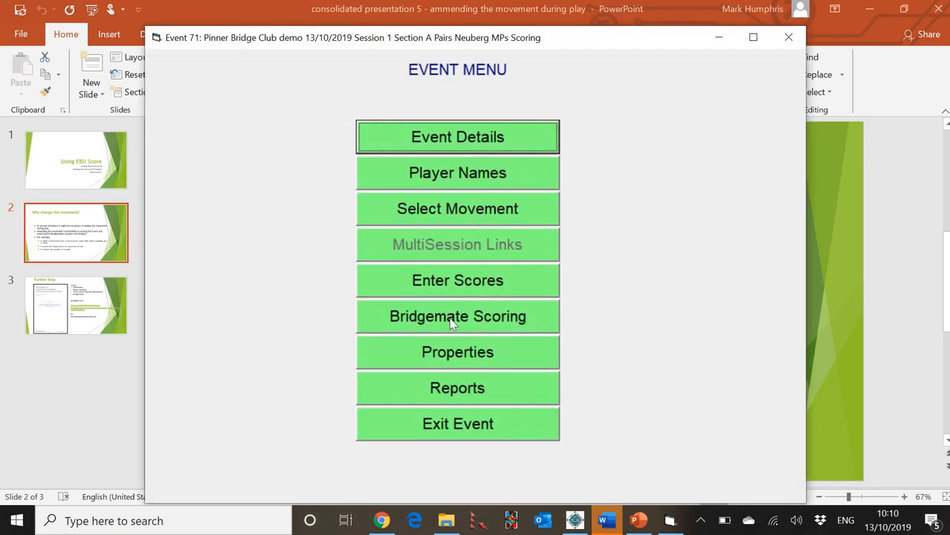
Step: Return to Bridgemate scoring and send the 8-round movement data to the Bridgemates from Round 7 onwards
left_click(455, 318)
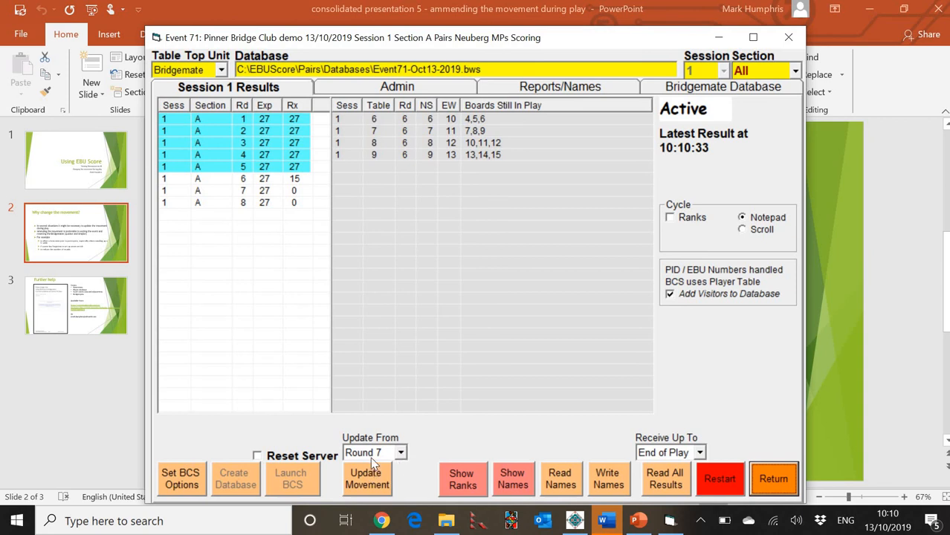
left_click(373, 478)
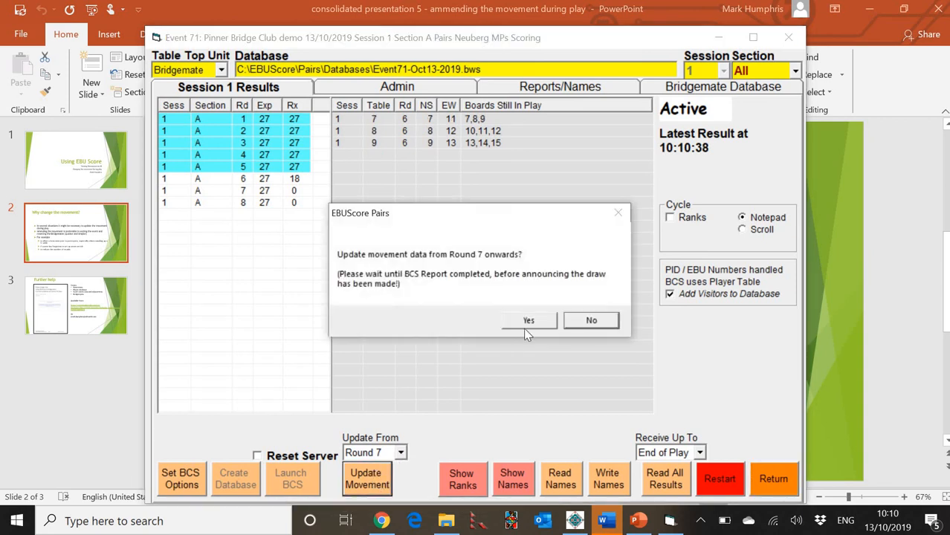
left_click(529, 320)
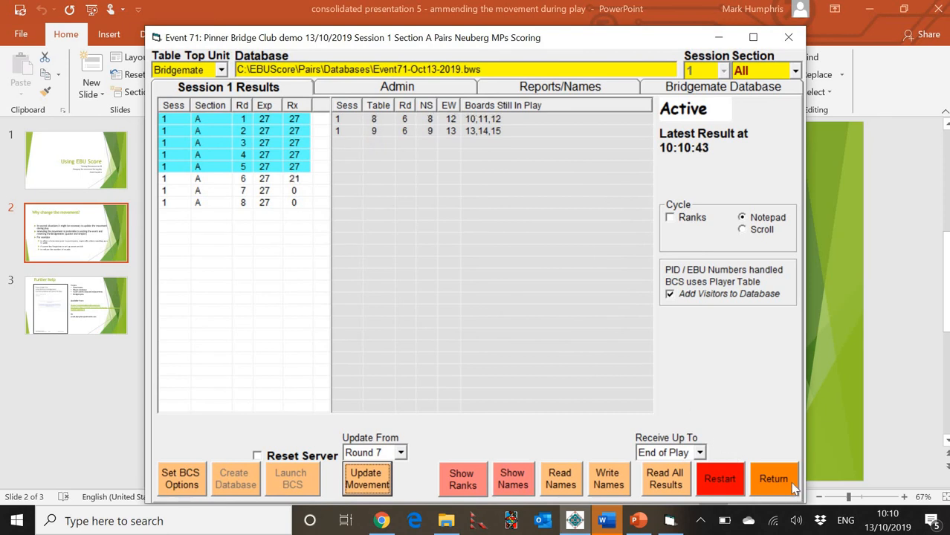
Step: Minimize the event window and present the "Further help" slide in PowerPoint as a full-screen slide show
left_click(717, 42)
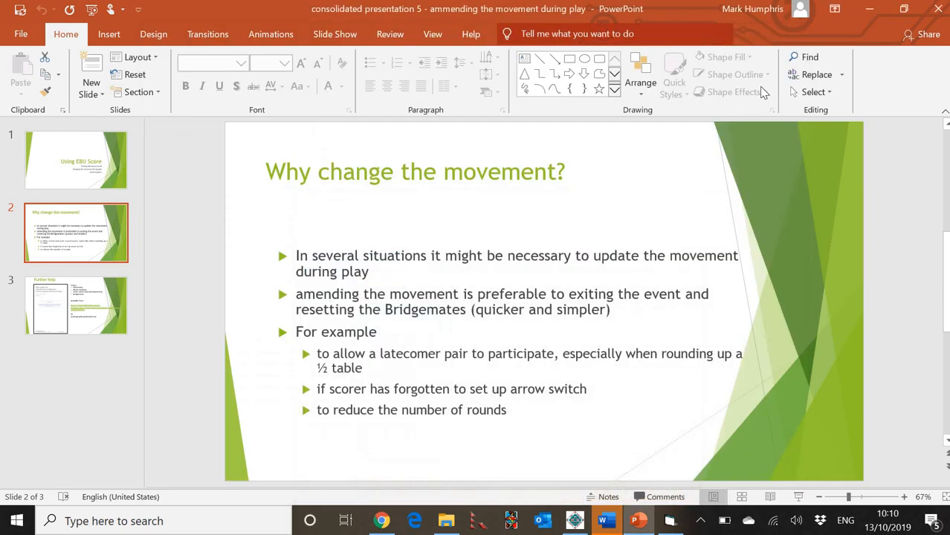
left_click(75, 305)
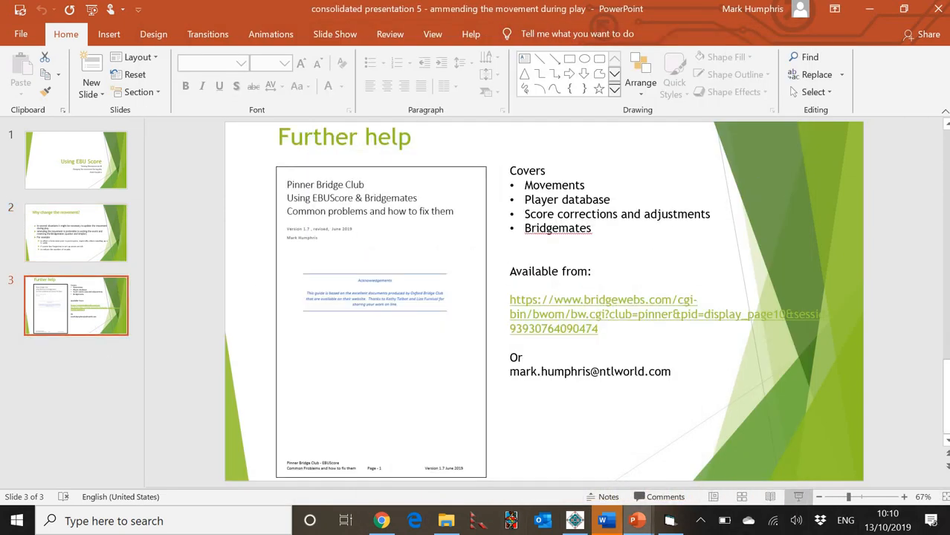
left_click(798, 496)
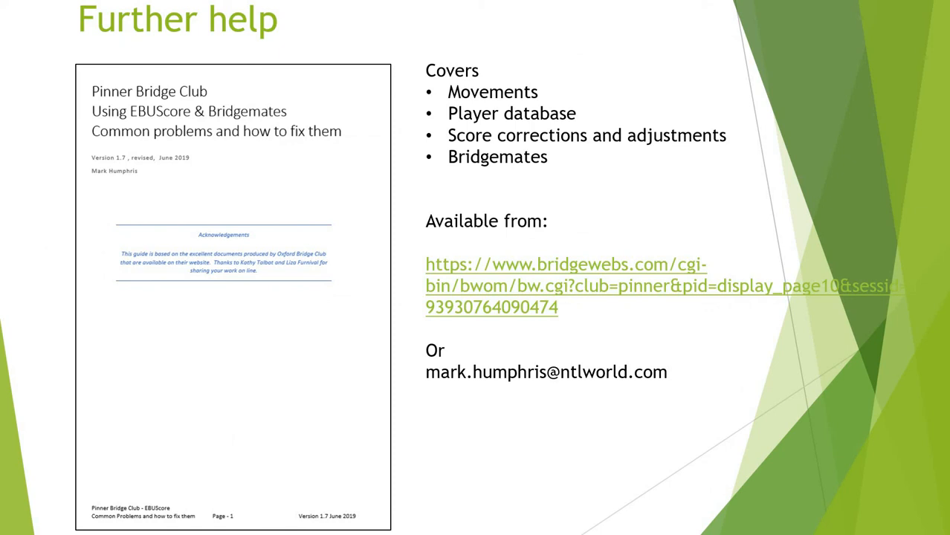